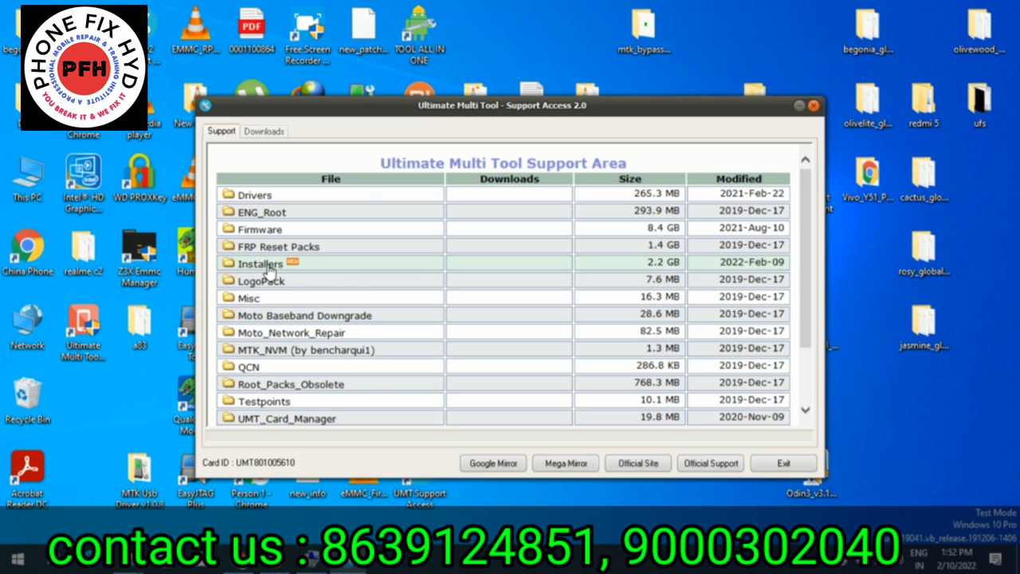
# - Browse the Installers folder in the support area for the UltimateMTK 4.9 setup, and close the support window
pyautogui.click(267, 267)
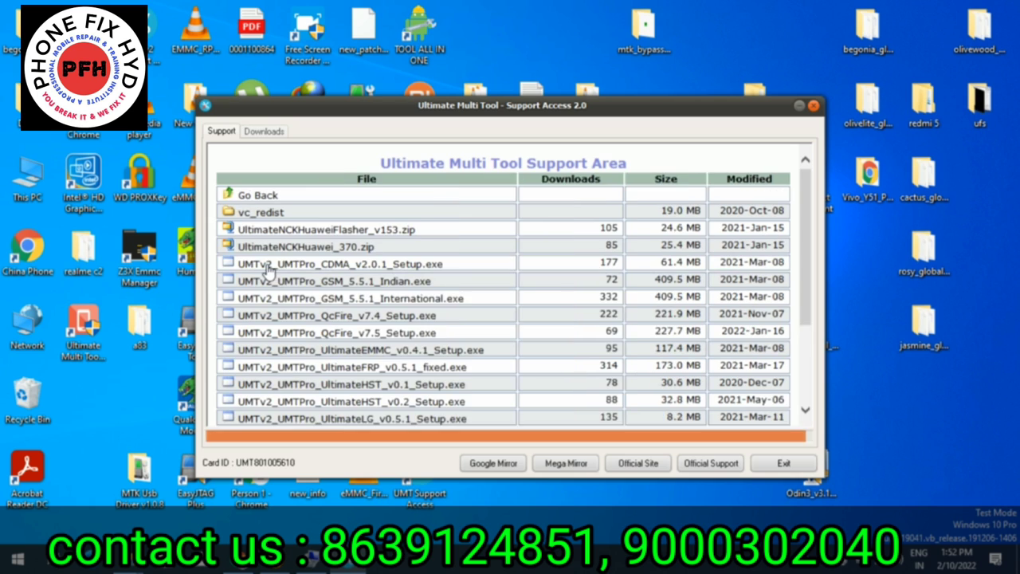
pyautogui.scroll(-1, 299, 294)
pyautogui.scroll(-4, 299, 295)
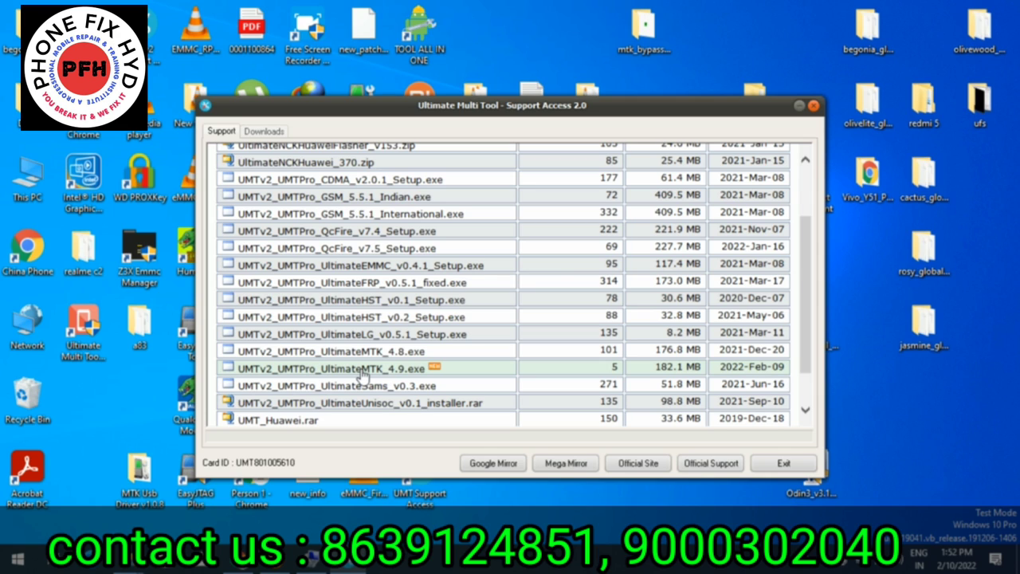
pyautogui.click(813, 106)
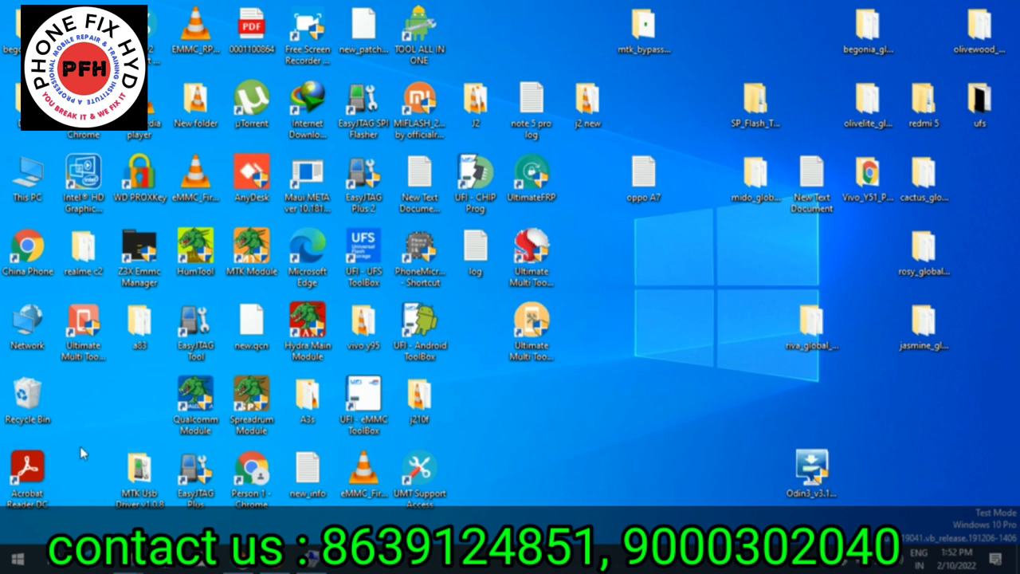
# - Launch Ultimate Multi Tool - MTK from the desktop, refreshing the desktop while it loads
pyautogui.doubleClick(78, 328)
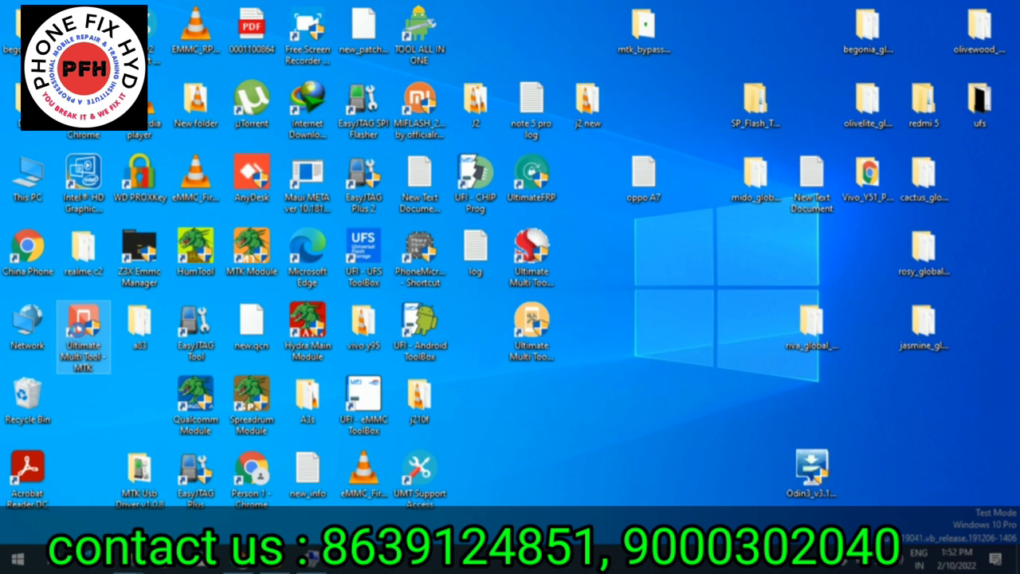
pyautogui.rightClick(586, 202)
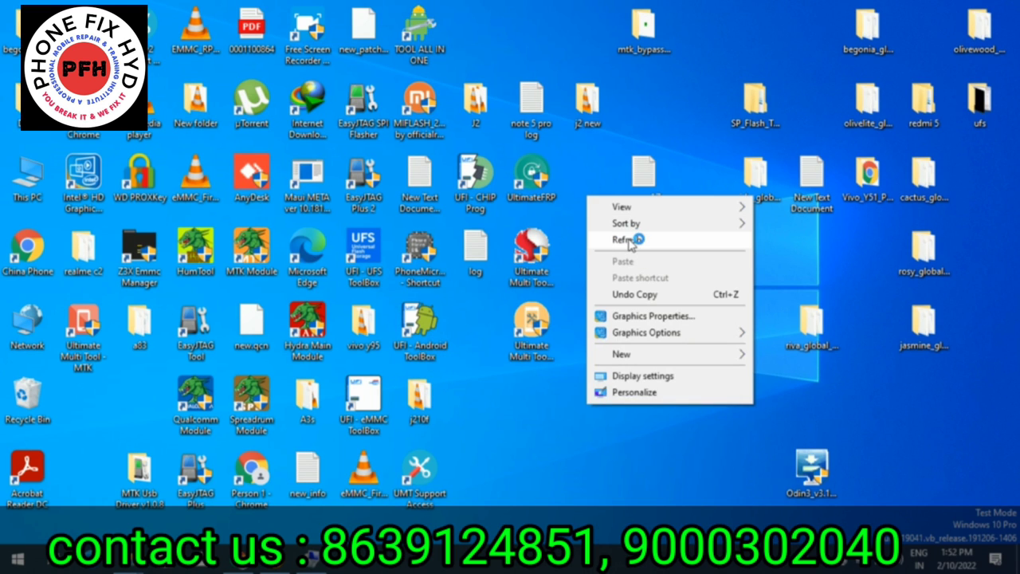
pyautogui.click(626, 238)
pyautogui.rightClick(592, 207)
pyautogui.click(628, 252)
pyautogui.rightClick(580, 175)
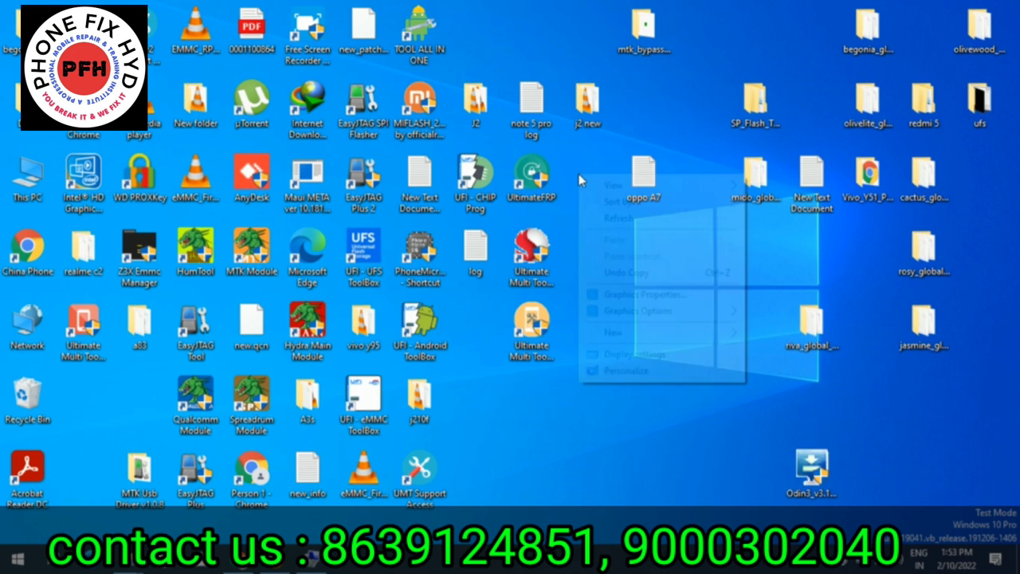
pyautogui.click(615, 221)
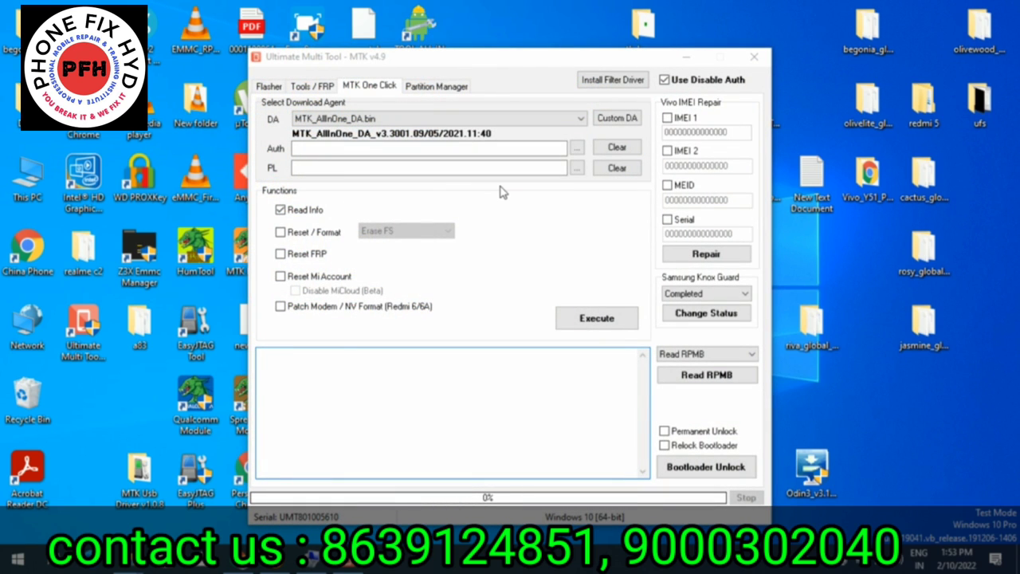
# - Review the functions offered for flashing, Tools / FRP and MTK One Click
pyautogui.click(262, 87)
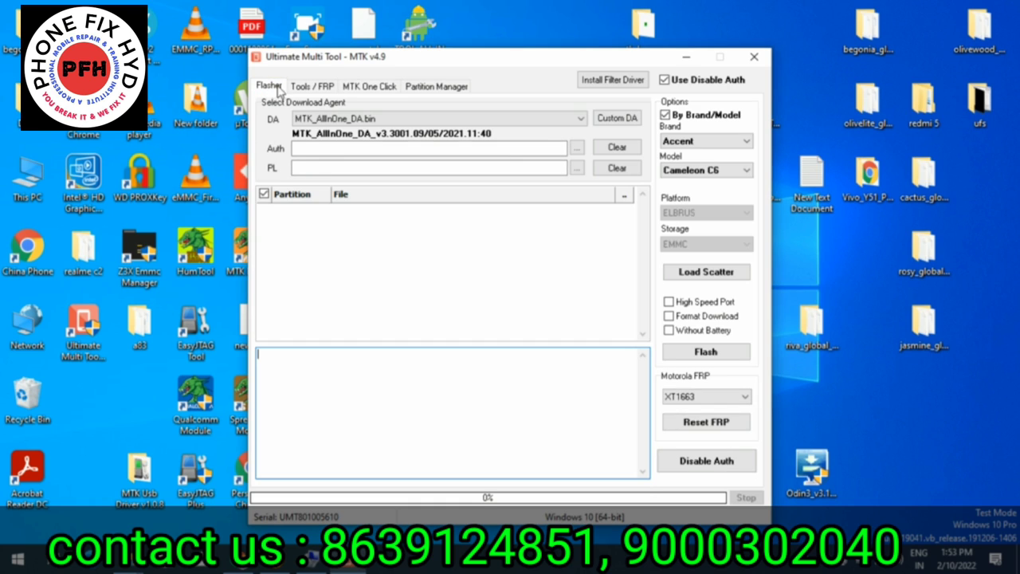
pyautogui.click(303, 88)
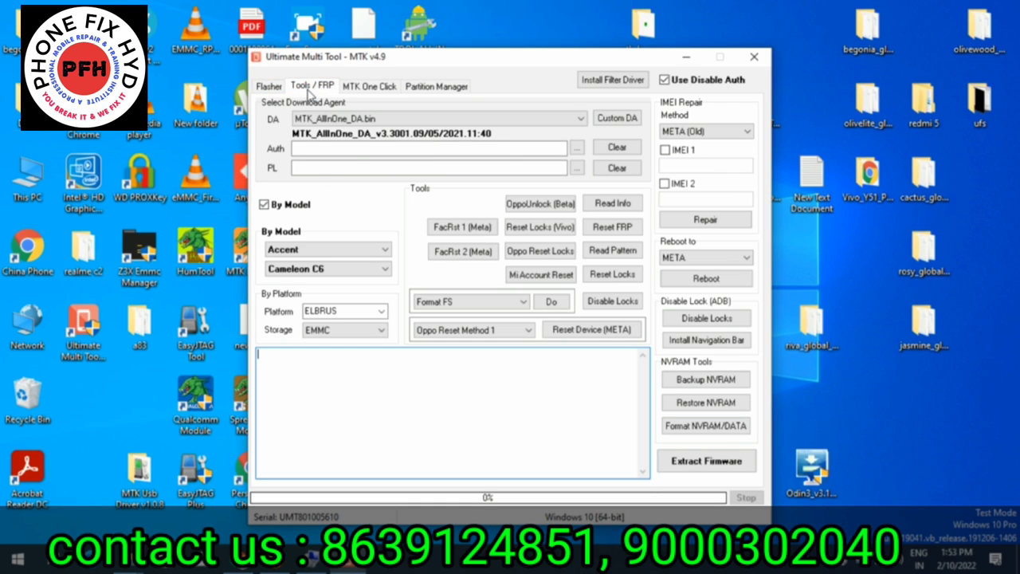
pyautogui.click(371, 89)
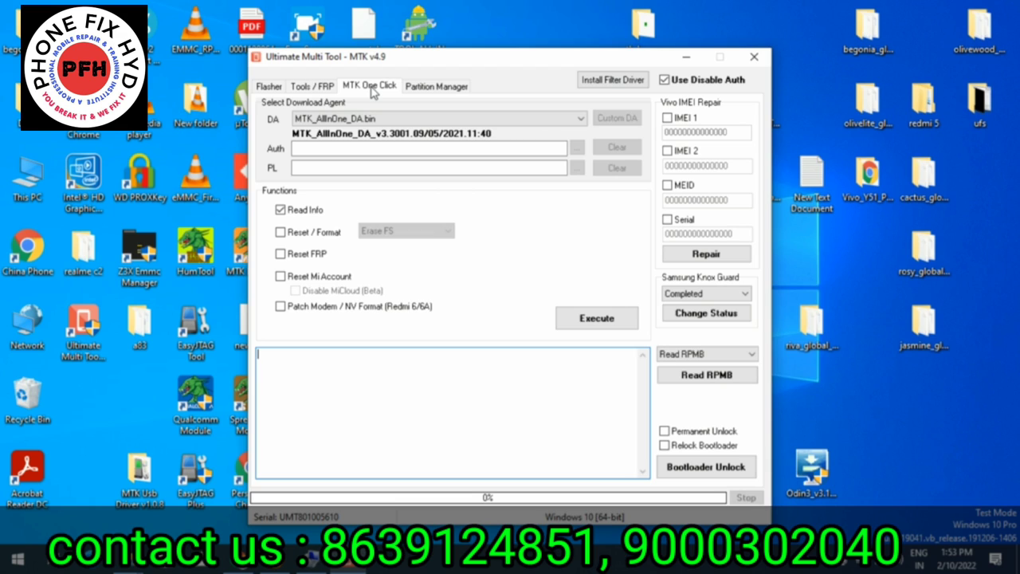
# - Open the Partition Manager and connect to the phone with the MTK_AllInOne_DA.bin download agent
pyautogui.click(423, 94)
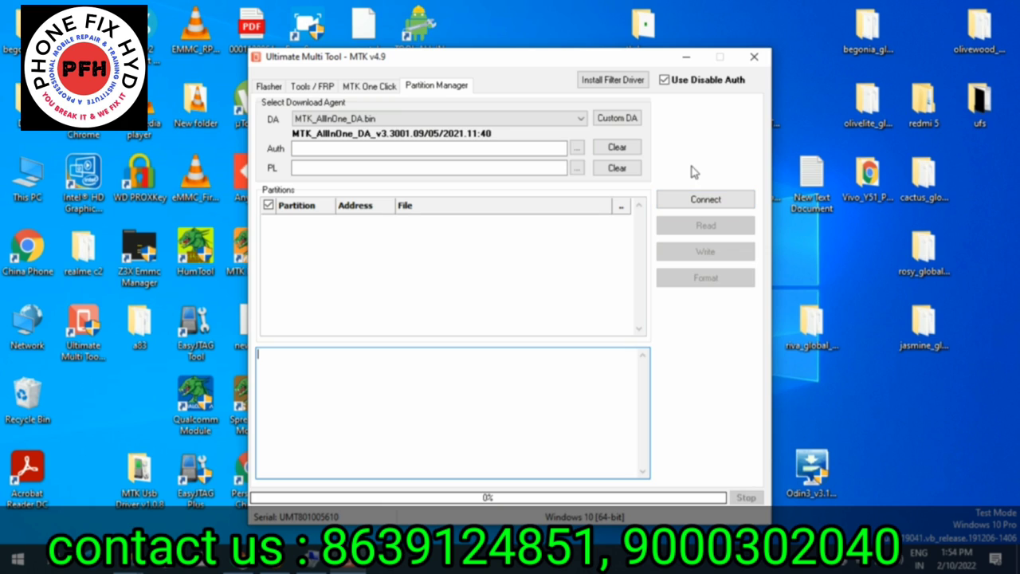
pyautogui.click(699, 200)
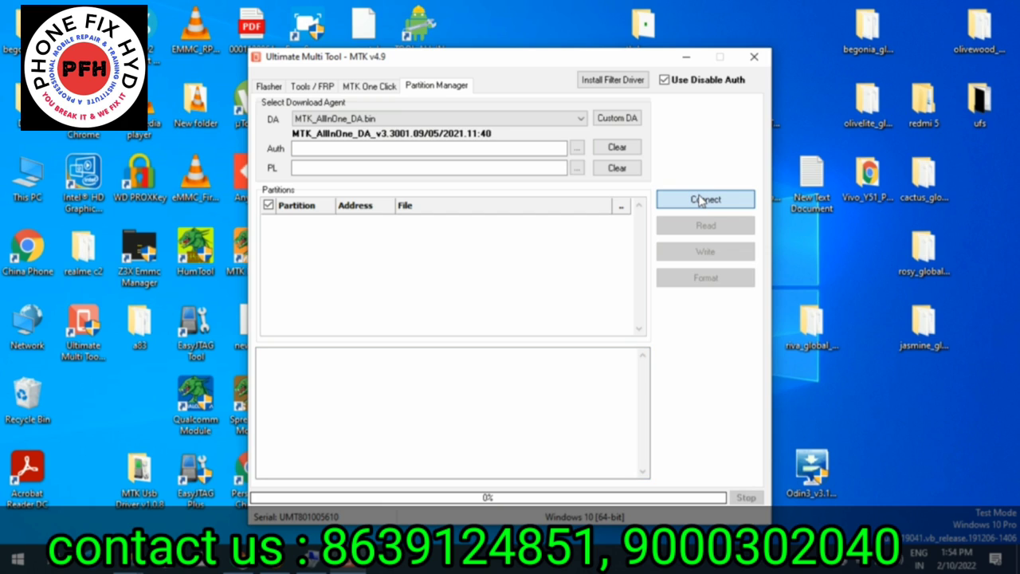
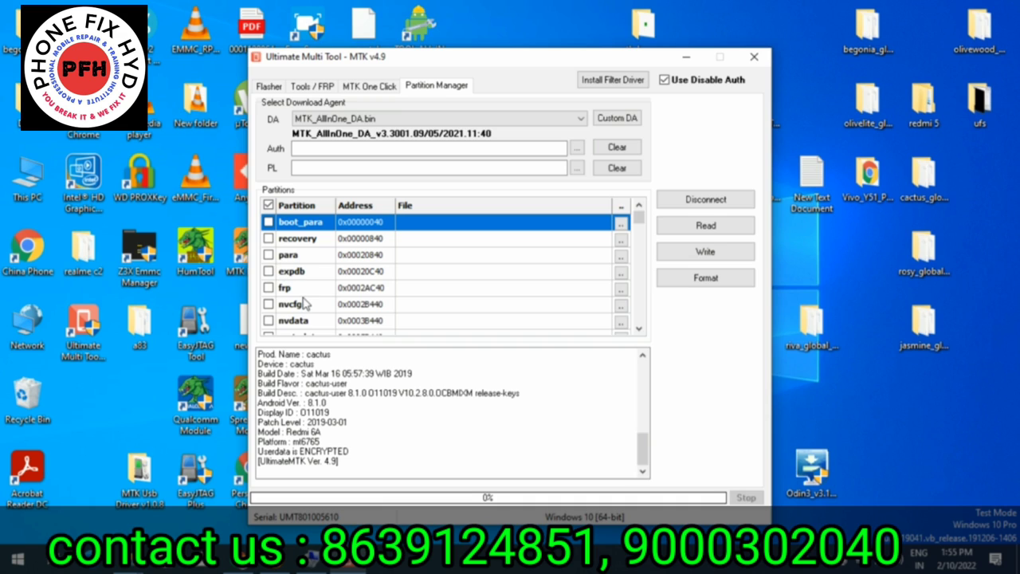
# - Examine the connected phone's partition list from boot_para through flashinfo and back up to frp
pyautogui.press('Down')
pyautogui.press('Down')
pyautogui.press('Down')
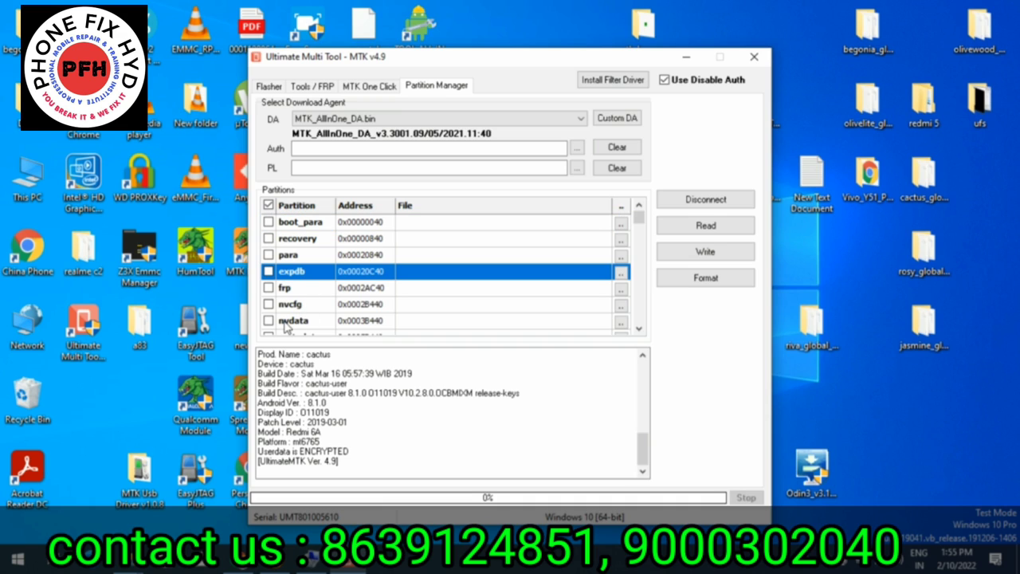
pyautogui.click(294, 320)
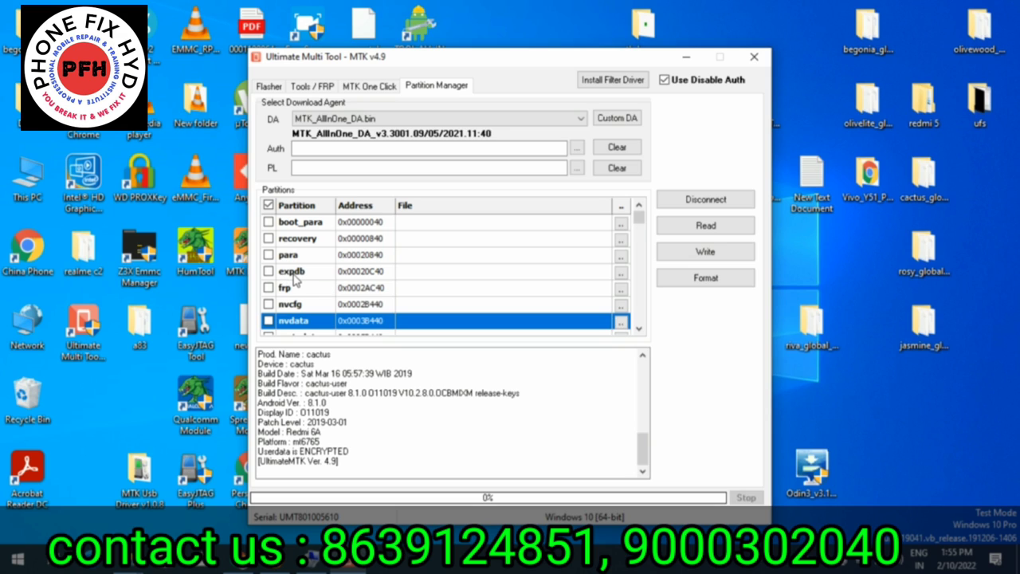
pyautogui.press('Down')
pyautogui.press('Down')
pyautogui.press('Down')
pyautogui.press('Down')
pyautogui.press('Down')
pyautogui.press('Down')
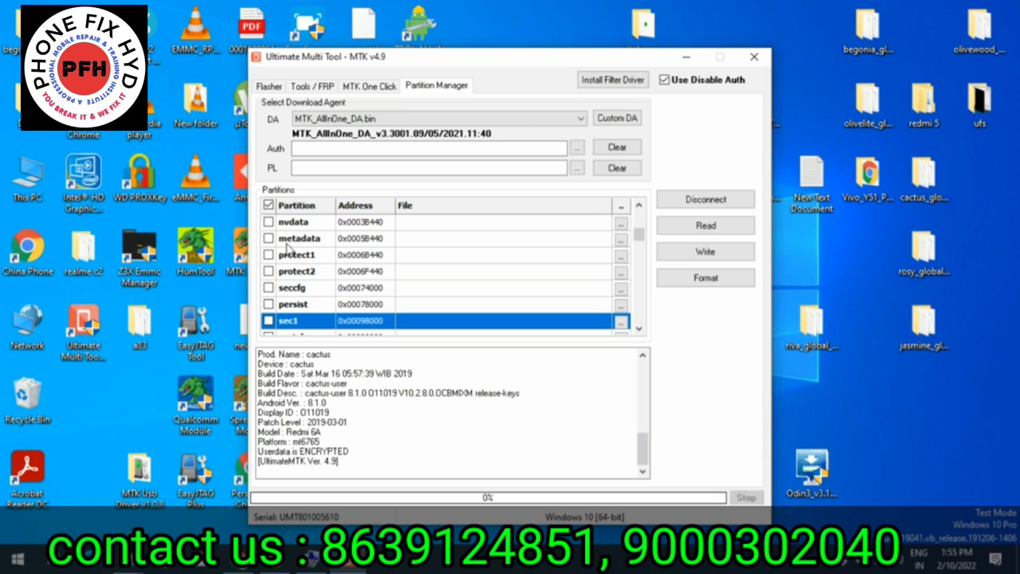
pyautogui.press('Down')
pyautogui.press('Down')
pyautogui.press('Down')
pyautogui.press('Down')
pyautogui.press('Down')
pyautogui.press('Down')
pyautogui.press('Down')
pyautogui.press('Down')
pyautogui.press('Down')
pyautogui.press('Down')
pyautogui.press('Down')
pyautogui.press('Down')
pyautogui.press('Down')
pyautogui.press('Down')
pyautogui.press('Down')
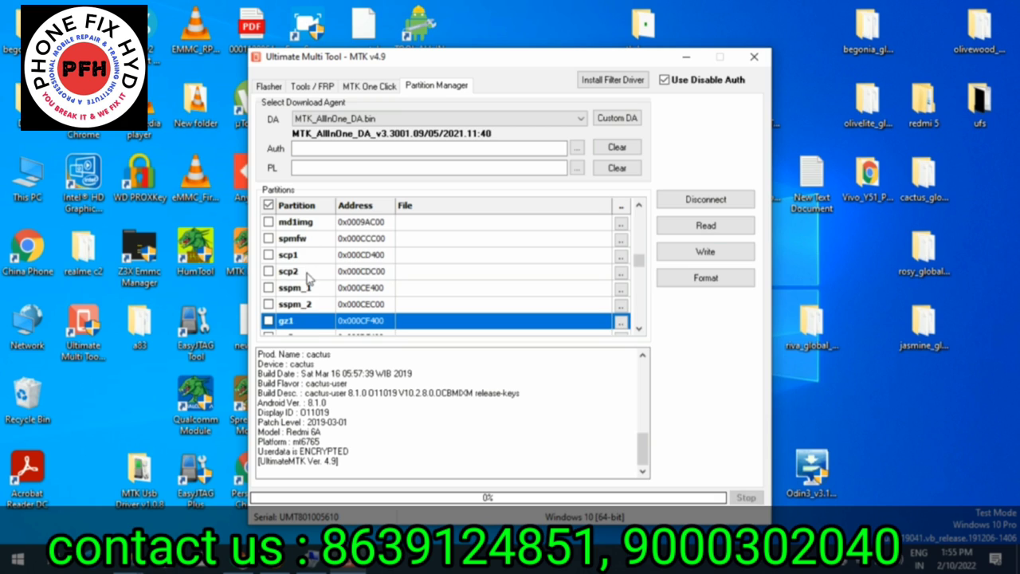
pyautogui.press('Down')
pyautogui.press('Down')
pyautogui.press('Down')
pyautogui.press('Down')
pyautogui.press('Down')
pyautogui.press('Down')
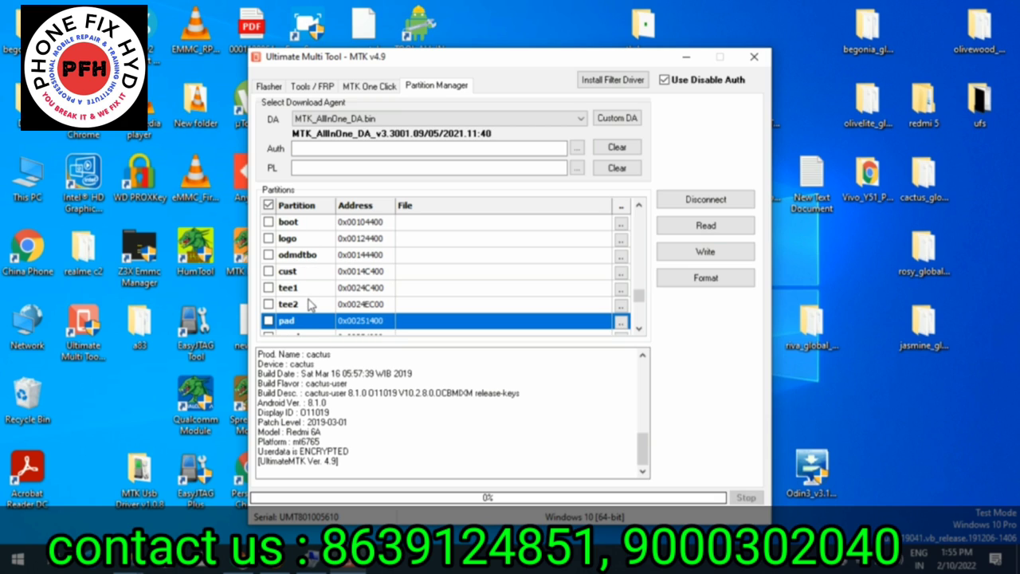
pyautogui.press('Down')
pyautogui.press('Down')
pyautogui.press('Down')
pyautogui.press('Up')
pyautogui.press('Up')
pyautogui.press('Up')
pyautogui.press('Up')
pyautogui.press('Up')
pyautogui.press('Up')
pyautogui.press('Up')
pyautogui.press('Up')
pyautogui.press('Up')
pyautogui.press('Up')
pyautogui.press('Up')
pyautogui.press('Up')
pyautogui.press('Up')
pyautogui.press('Up')
pyautogui.press('Up')
pyautogui.press('Up')
pyautogui.press('Up')
pyautogui.press('Up')
pyautogui.press('Up')
pyautogui.press('Up')
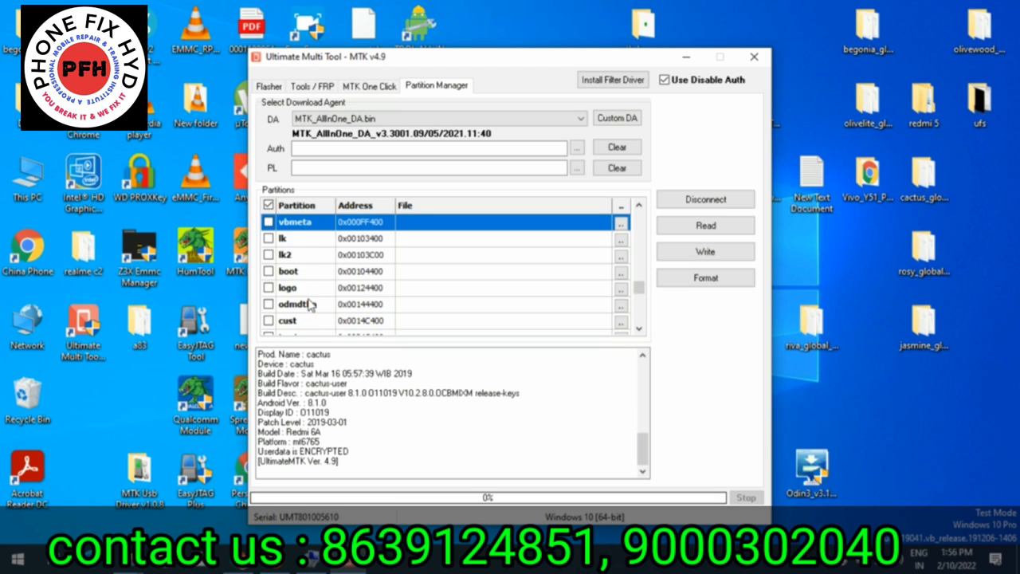
pyautogui.press('Up')
pyautogui.press('Up')
pyautogui.press('Up')
pyautogui.press('Up')
pyautogui.press('Up')
pyautogui.press('Up')
pyautogui.press('Up')
pyautogui.press('Up')
pyautogui.press('Up')
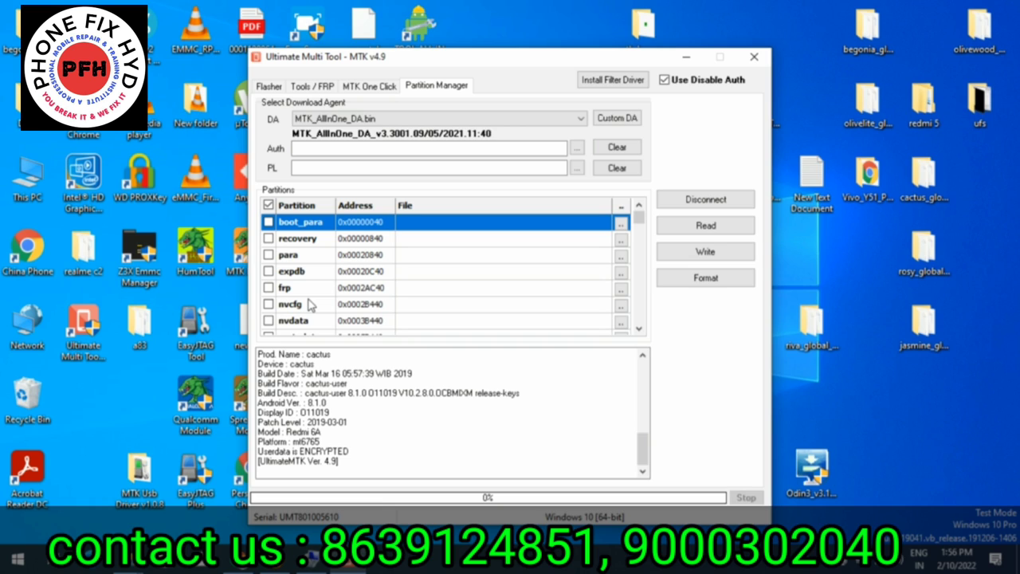
pyautogui.press('Down')
pyautogui.press('Down')
pyautogui.press('Down')
pyautogui.press('Down')
pyautogui.press('Down')
pyautogui.press('Down')
pyautogui.press('Down')
pyautogui.press('Down')
pyautogui.press('Down')
pyautogui.press('Down')
pyautogui.press('Down')
pyautogui.press('Down')
pyautogui.press('Down')
pyautogui.press('Down')
pyautogui.press('Down')
pyautogui.press('Down')
pyautogui.press('Down')
pyautogui.press('Down')
pyautogui.press('Down')
pyautogui.press('Down')
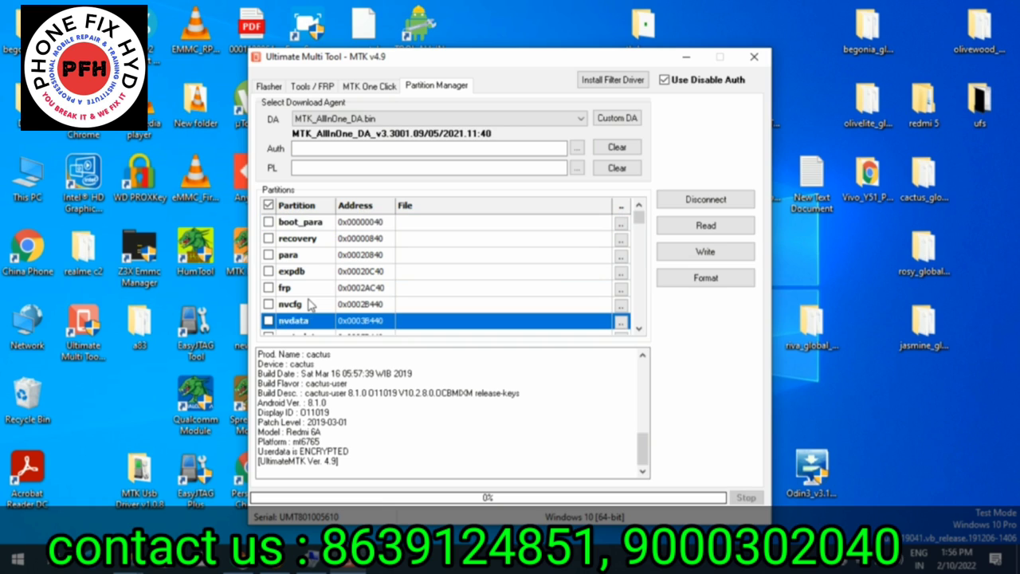
pyautogui.press('Down')
pyautogui.press('Down')
pyautogui.press('Down')
pyautogui.press('Down')
pyautogui.press('Down')
pyautogui.press('Down')
pyautogui.press('Down')
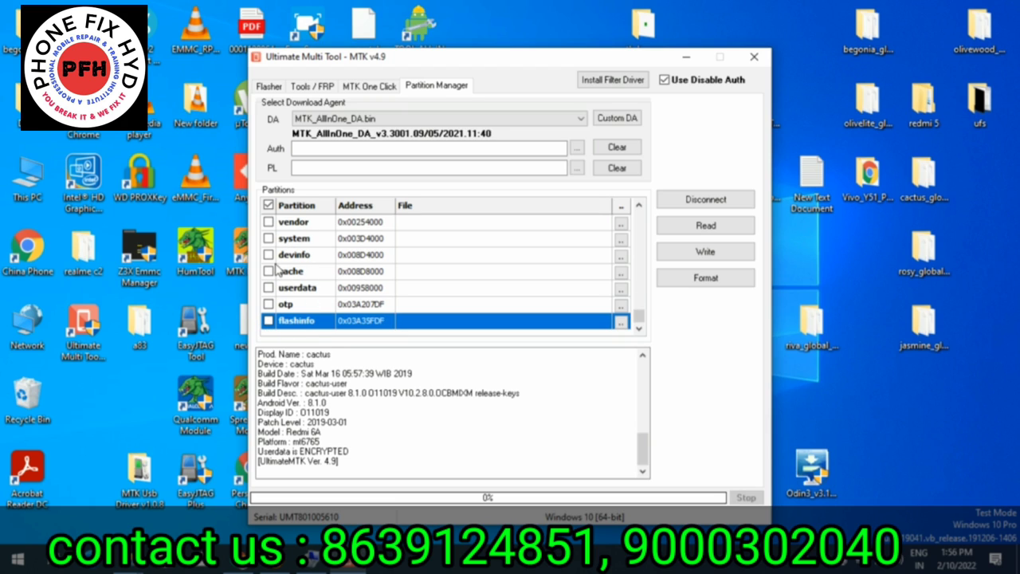
pyautogui.press('Up')
pyautogui.press('Up')
pyautogui.press('Up')
pyautogui.press('Up')
pyautogui.press('Up')
pyautogui.press('Up')
pyautogui.press('Up')
pyautogui.press('Up')
pyautogui.press('Up')
pyautogui.press('Up')
pyautogui.press('Up')
pyautogui.press('Up')
pyautogui.press('Up')
pyautogui.press('Up')
pyautogui.press('Up')
pyautogui.press('Up')
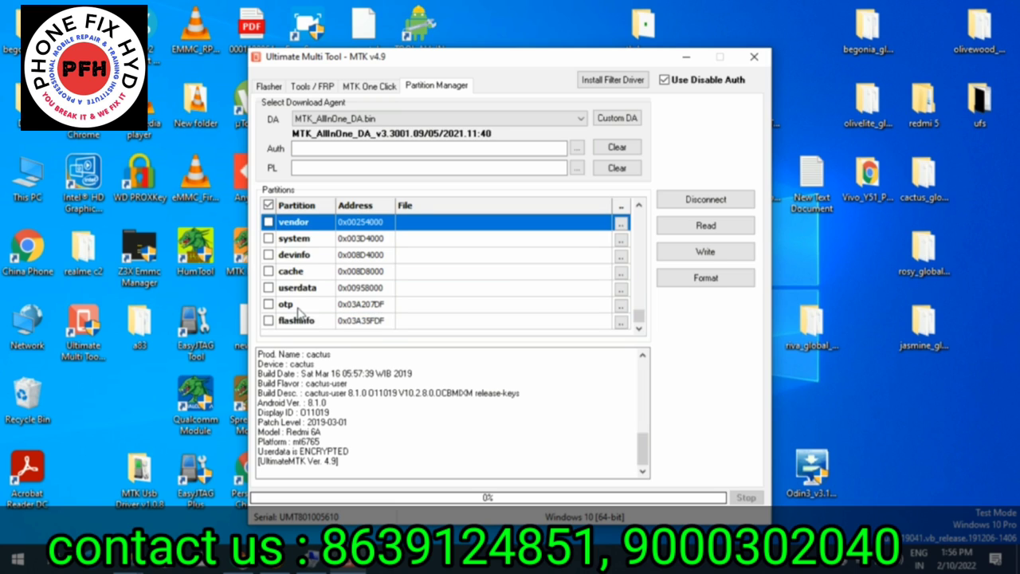
pyautogui.press('Up')
pyautogui.press('Up')
pyautogui.press('Up')
pyautogui.press('Up')
pyautogui.press('Up')
pyautogui.press('Up')
pyautogui.press('Up')
pyautogui.press('Up')
pyautogui.press('Up')
pyautogui.press('Up')
pyautogui.press('Up')
pyautogui.press('Up')
pyautogui.press('Up')
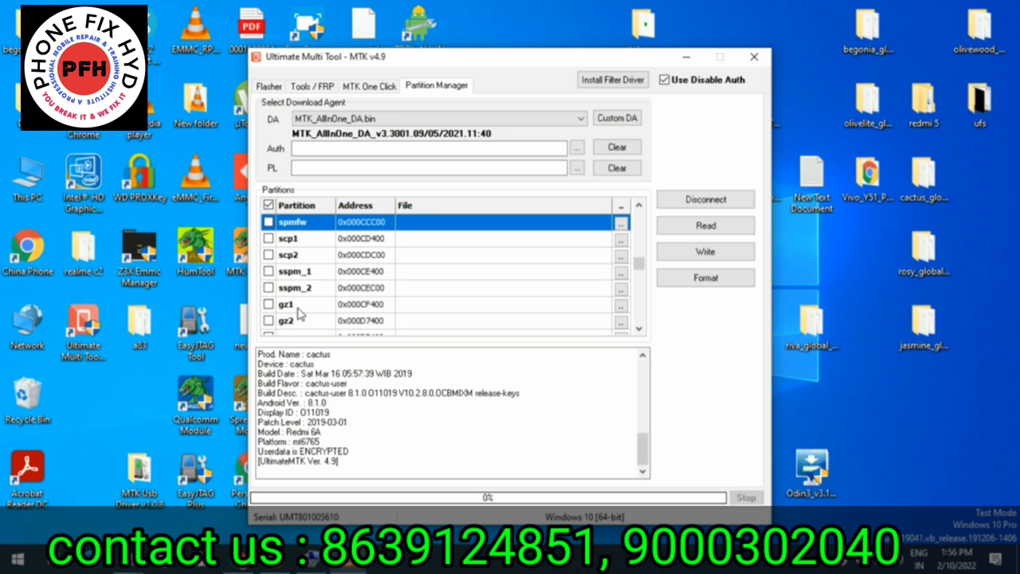
pyautogui.press('Up')
pyautogui.press('Up')
pyautogui.press('Up')
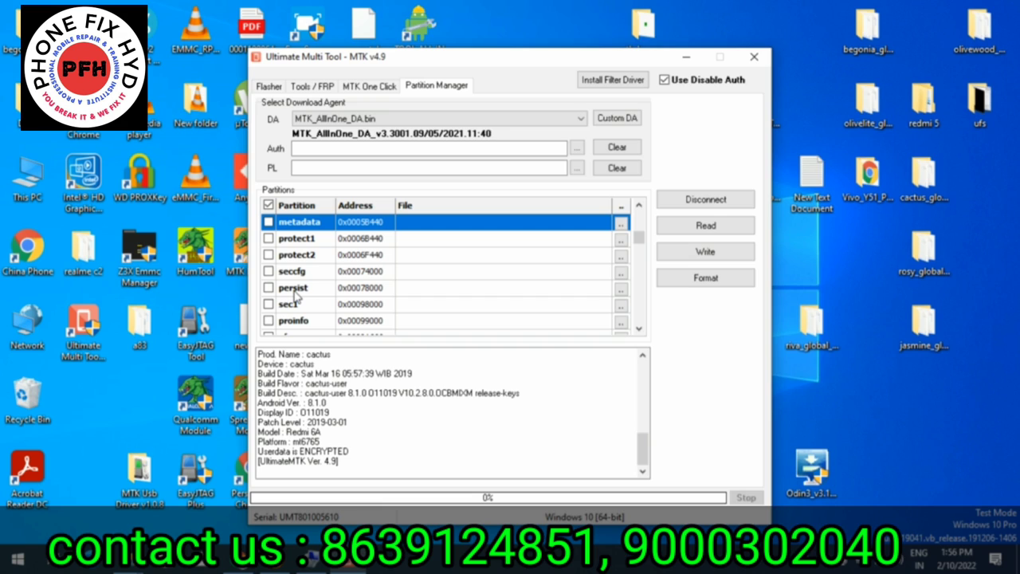
pyautogui.press('Up')
pyautogui.press('Up')
pyautogui.press('Up')
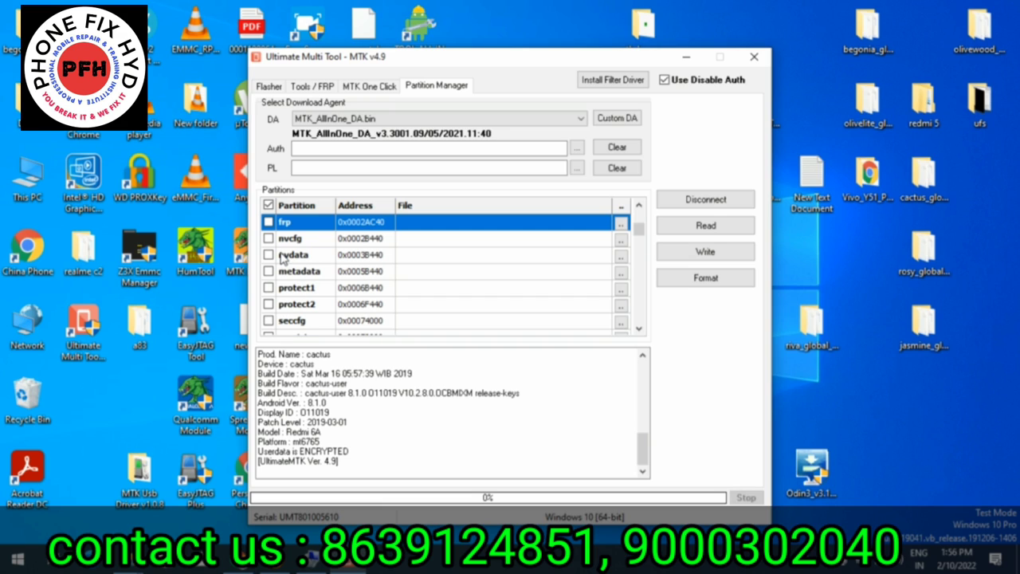
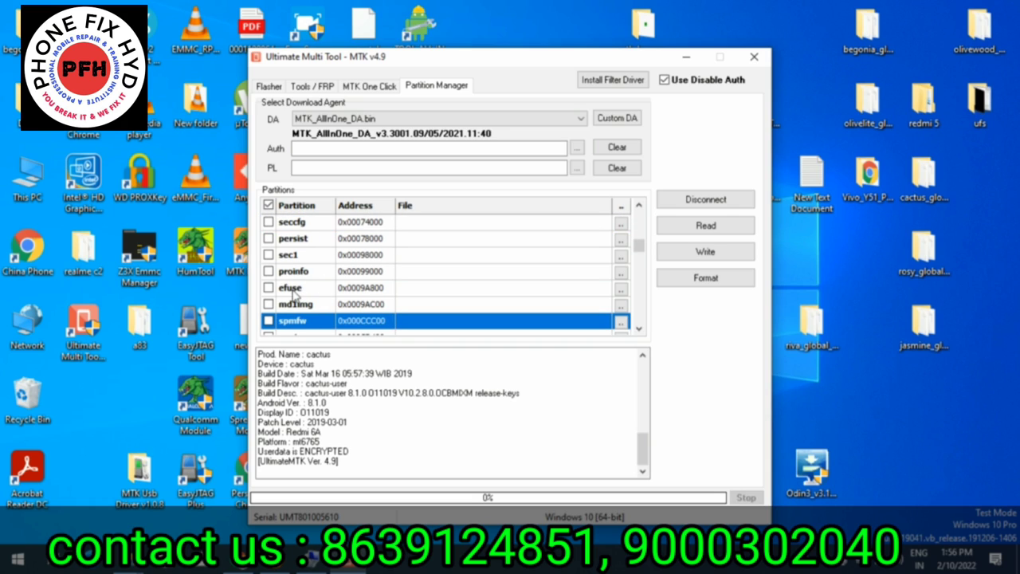
# - Mark the nvram partition in the partition list
pyautogui.press('Down')
pyautogui.press('Down')
pyautogui.press('Down')
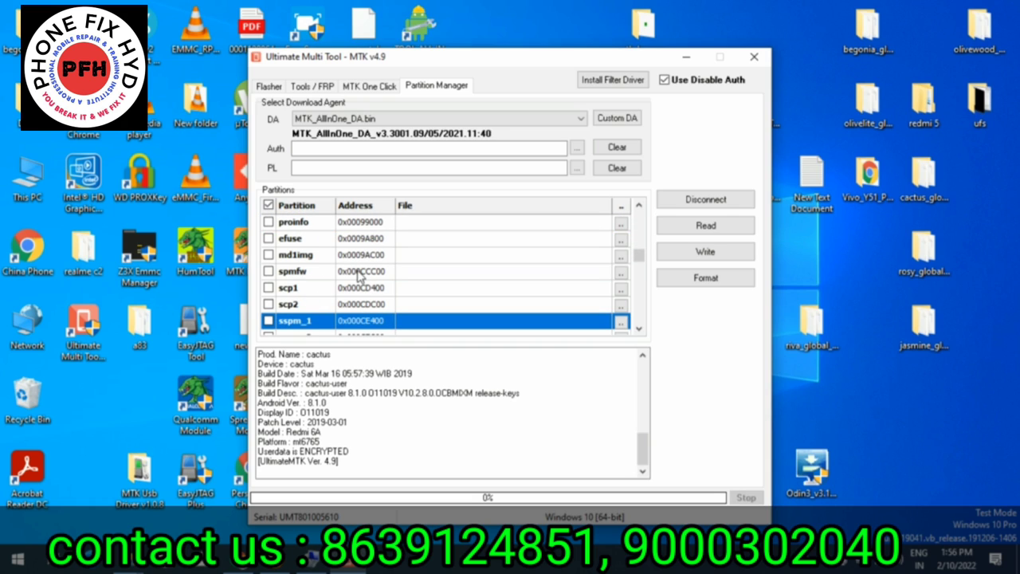
pyautogui.press('Down')
pyautogui.press('Down')
pyautogui.press('Down')
pyautogui.press('Down')
pyautogui.press('Down')
pyautogui.press('Down')
pyautogui.click(358, 271)
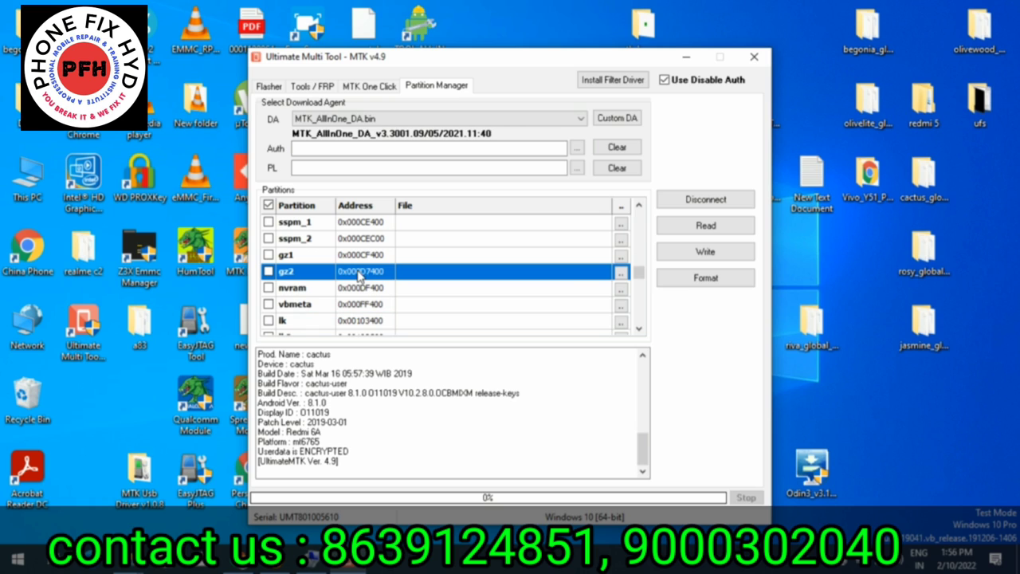
pyautogui.click(268, 288)
# - Examine the partition list from gz2 back up to boot_para
pyautogui.press('Up')
pyautogui.press('Up')
pyautogui.press('Up')
pyautogui.press('Up')
pyautogui.press('Up')
pyautogui.press('Up')
pyautogui.press('Up')
pyautogui.press('Up')
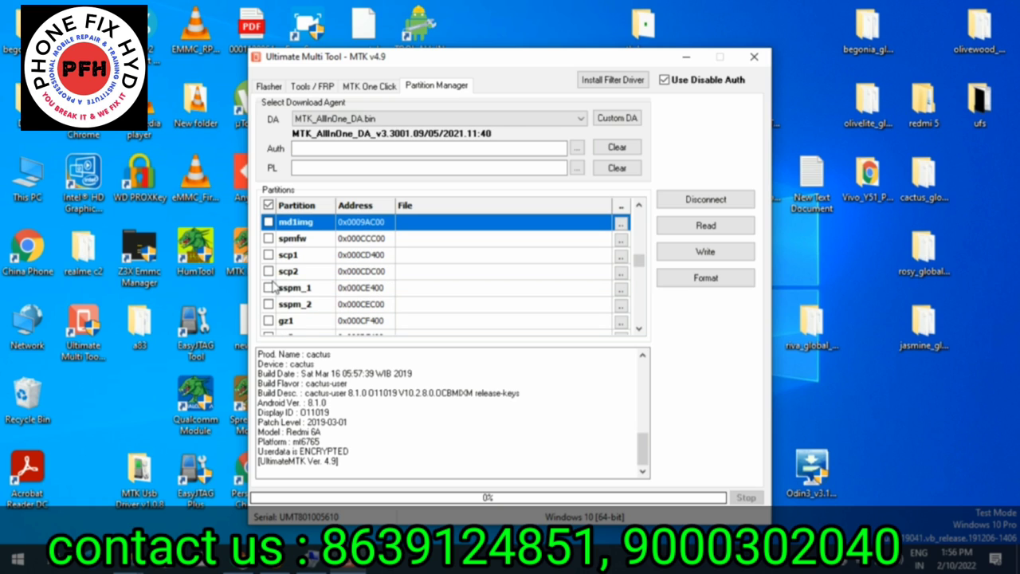
pyautogui.press('Up')
pyautogui.press('Up')
pyautogui.press('Up')
pyautogui.press('Up')
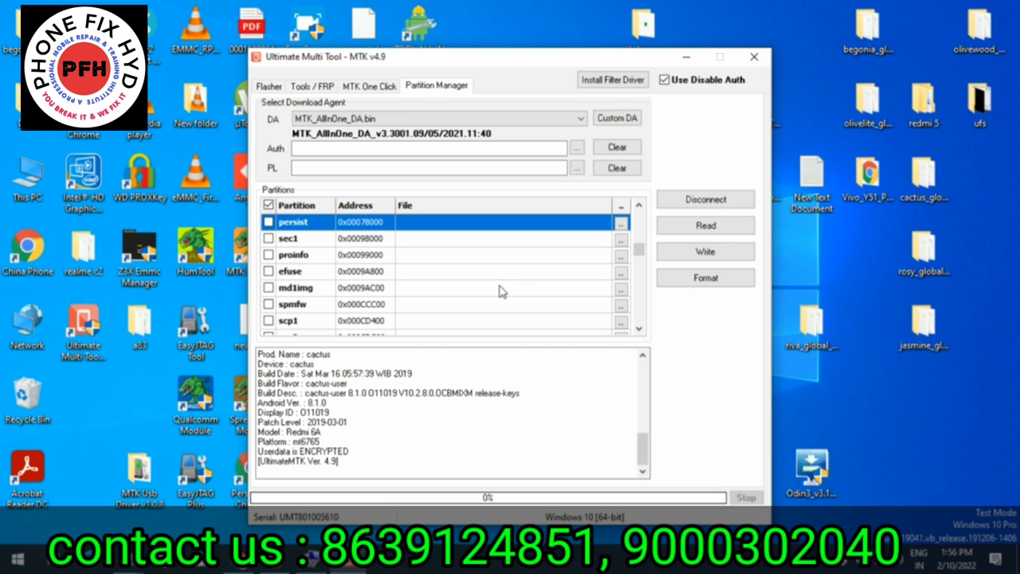
pyautogui.scroll(3, 333, 325)
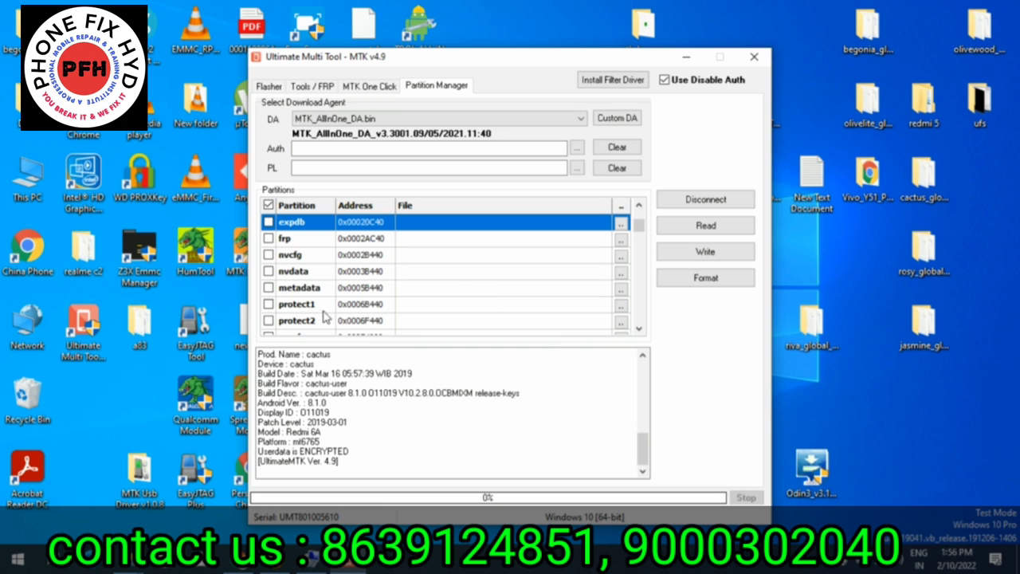
pyautogui.scroll(1, 299, 307)
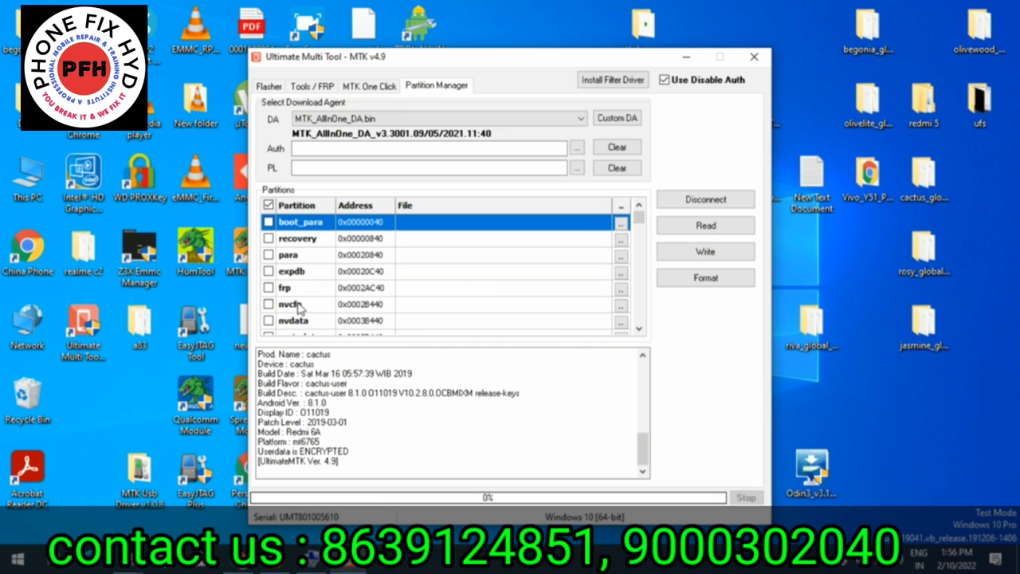
# - Mark the boot_para, para and frp partitions in the partition list
pyautogui.click(269, 222)
pyautogui.click(269, 255)
pyautogui.click(269, 288)
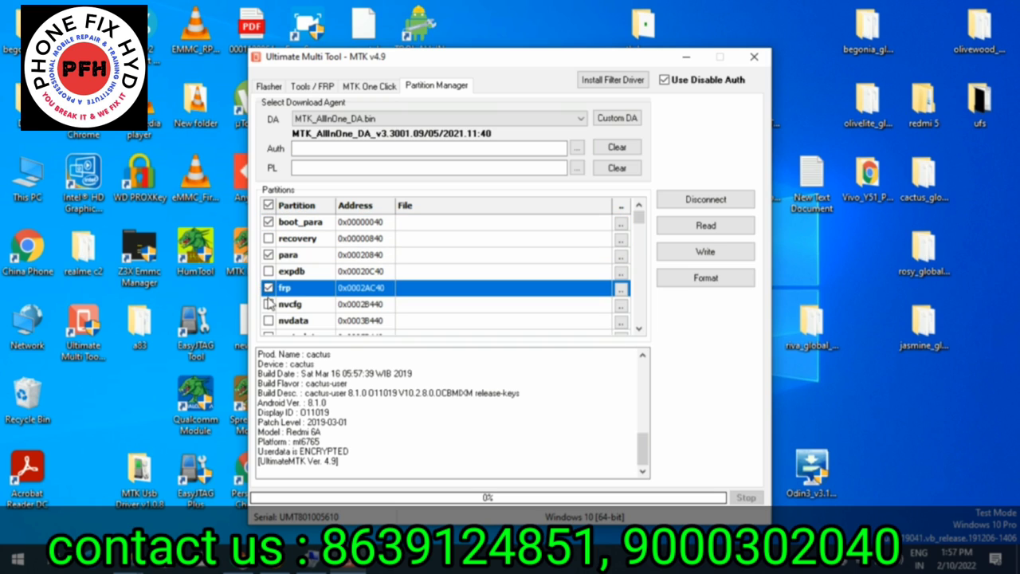
# - Mark the protect1, protect2 and nvdata partitions for reading as well
pyautogui.press('Down')
pyautogui.press('Down')
pyautogui.press('Down')
pyautogui.press('Down')
pyautogui.press('Down')
pyautogui.press('Down')
pyautogui.press('Down')
pyautogui.press('Down')
pyautogui.click(269, 255)
pyautogui.click(268, 271)
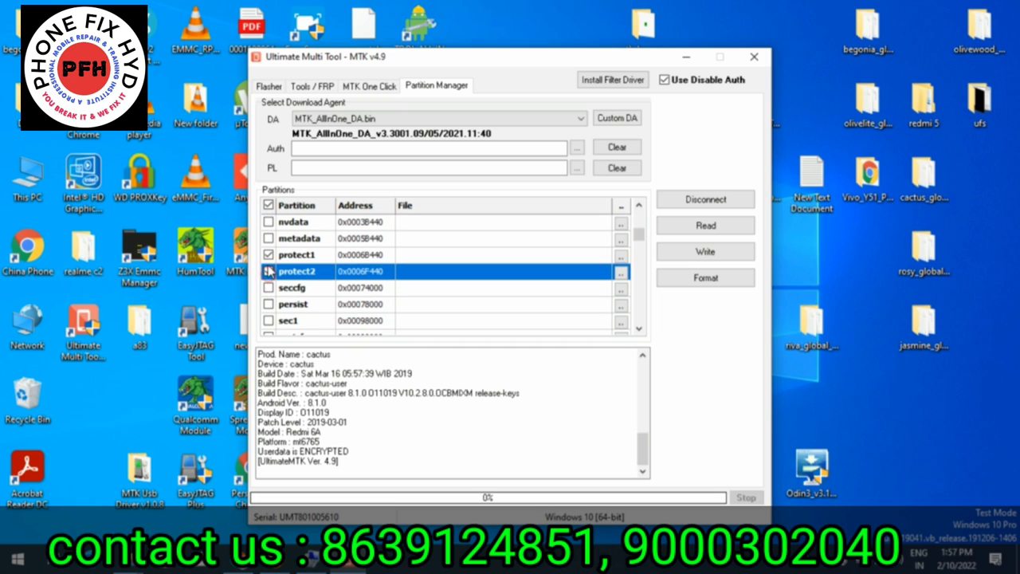
pyautogui.click(269, 223)
# - Add the persist partition to the marked partitions
pyautogui.press('Down')
pyautogui.press('Down')
pyautogui.press('Down')
pyautogui.press('Down')
pyautogui.press('Down')
pyautogui.press('Down')
pyautogui.press('Down')
pyautogui.press('Down')
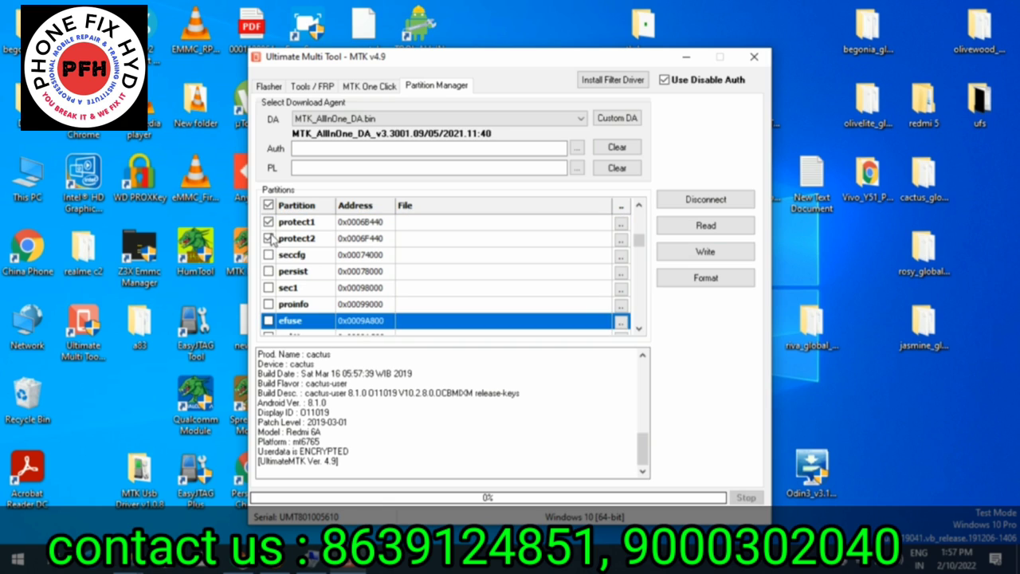
pyautogui.click(269, 272)
# - Add the nvram partition to the marked partitions
pyautogui.press('Down')
pyautogui.press('Down')
pyautogui.press('Down')
pyautogui.press('Down')
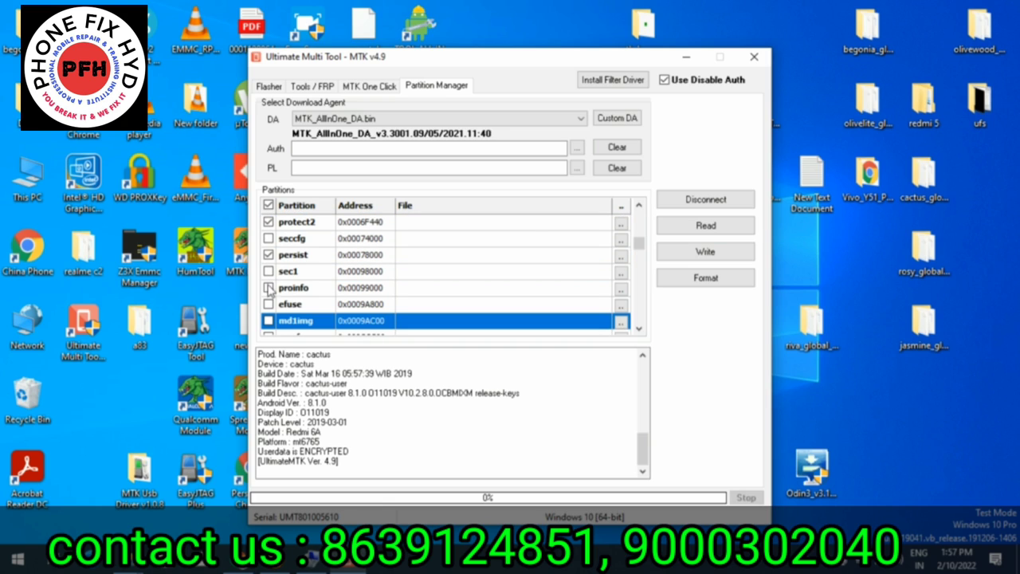
pyautogui.press('Down')
pyautogui.press('Down')
pyautogui.press('Down')
pyautogui.press('Down')
pyautogui.press('Down')
pyautogui.press('Down')
pyautogui.press('Down')
pyautogui.press('Down')
pyautogui.click(269, 320)
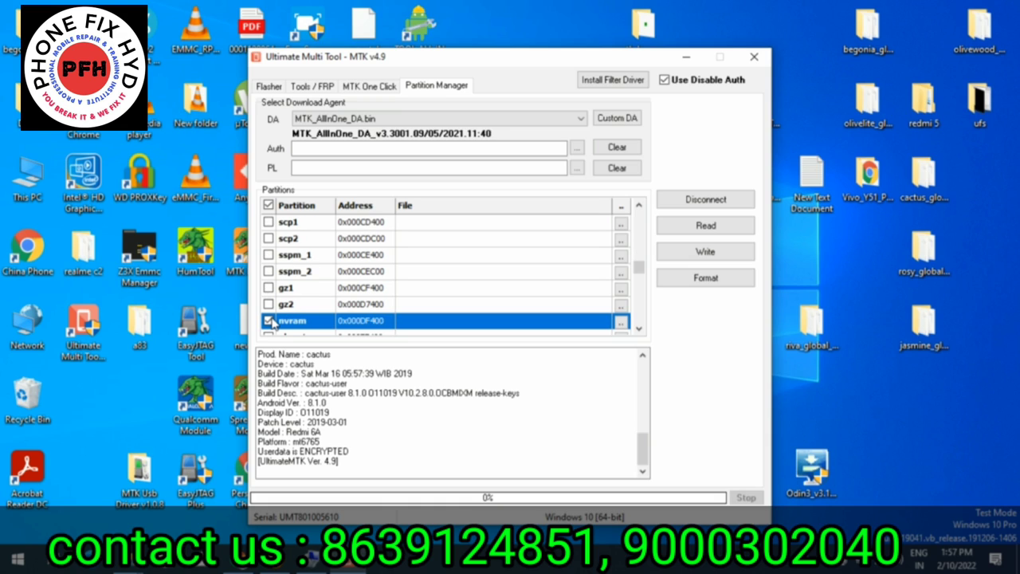
pyautogui.press('Down')
pyautogui.press('Down')
pyautogui.press('Down')
pyautogui.press('Down')
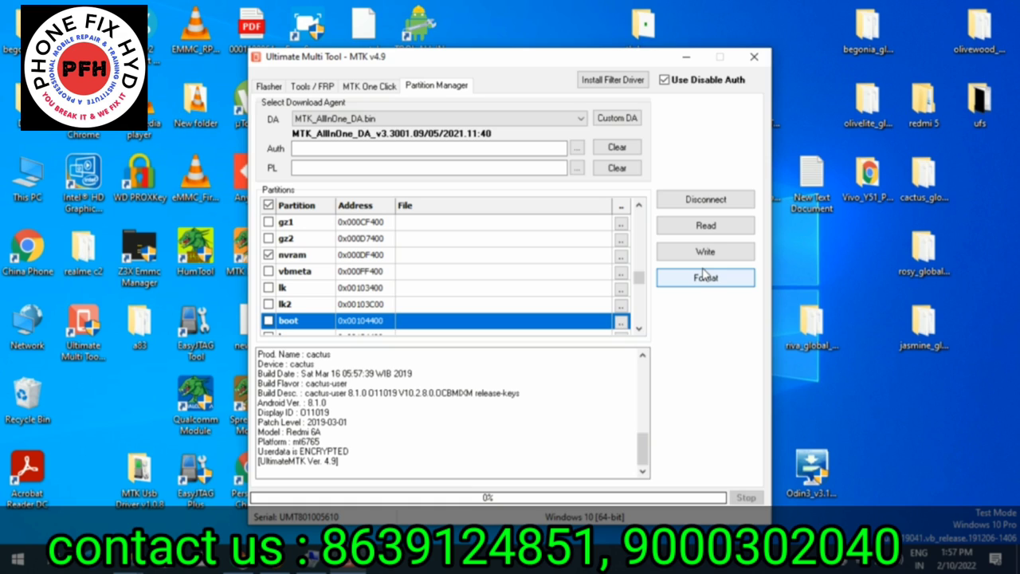
# - Start reading the marked partitions and look through the available save locations
pyautogui.click(693, 227)
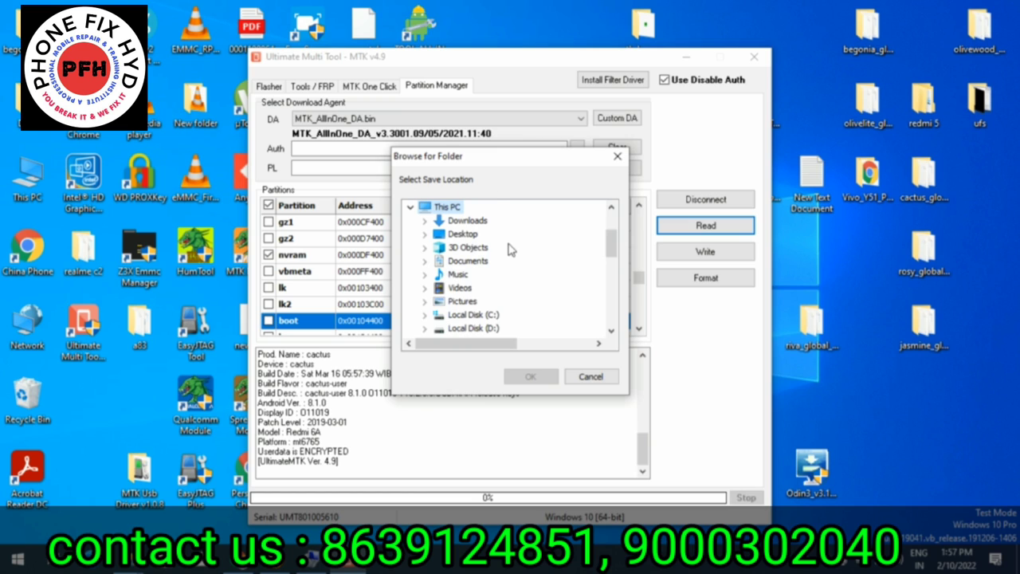
pyautogui.scroll(-5, 476, 251)
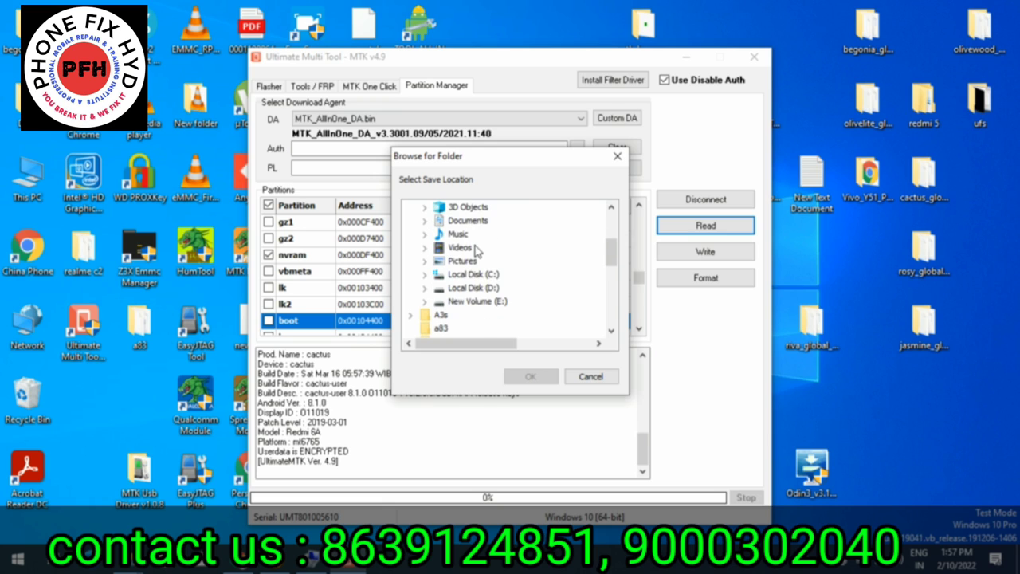
pyautogui.scroll(-2, 476, 251)
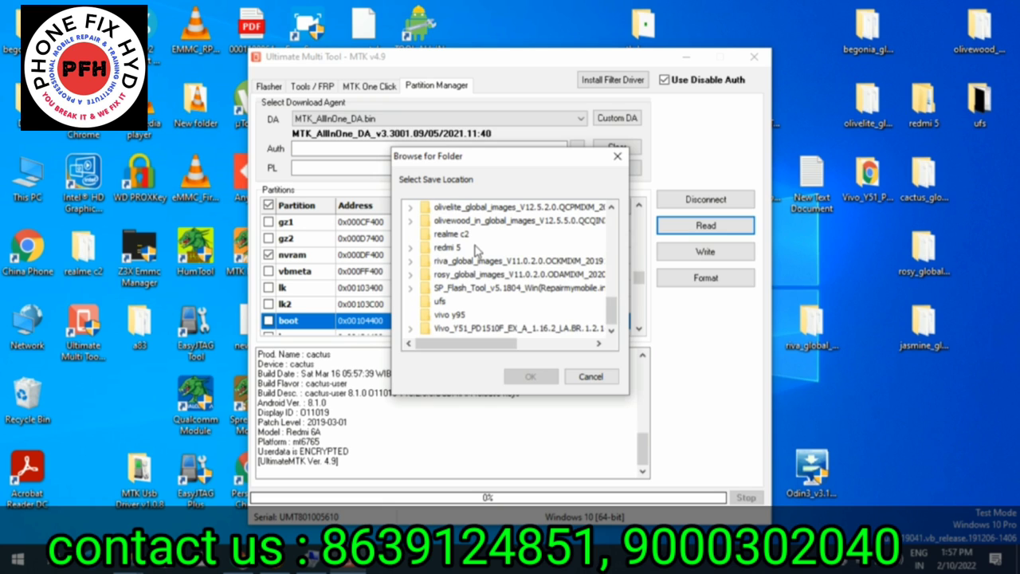
pyautogui.scroll(4, 476, 250)
pyautogui.scroll(3, 476, 251)
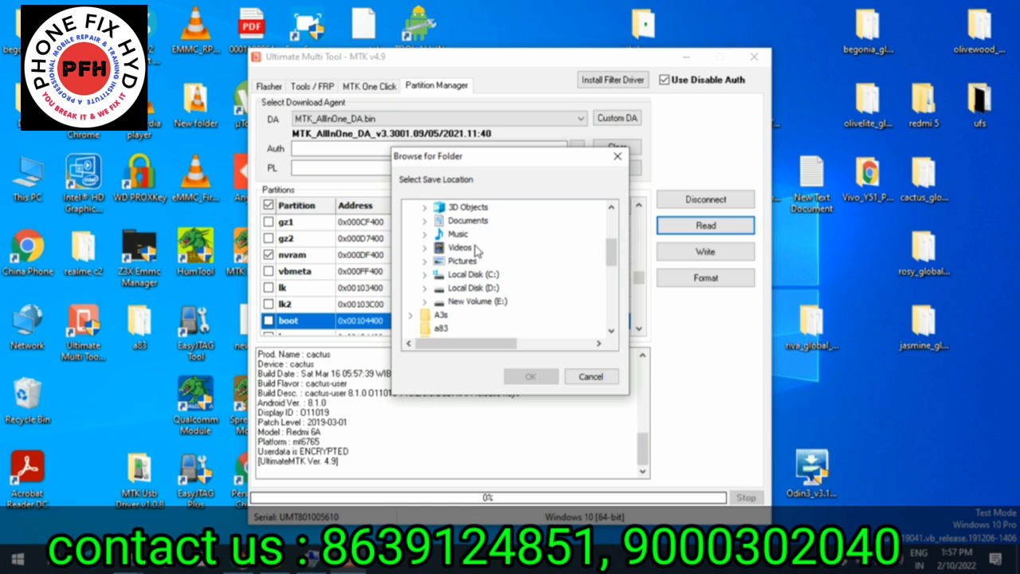
pyautogui.scroll(1, 477, 250)
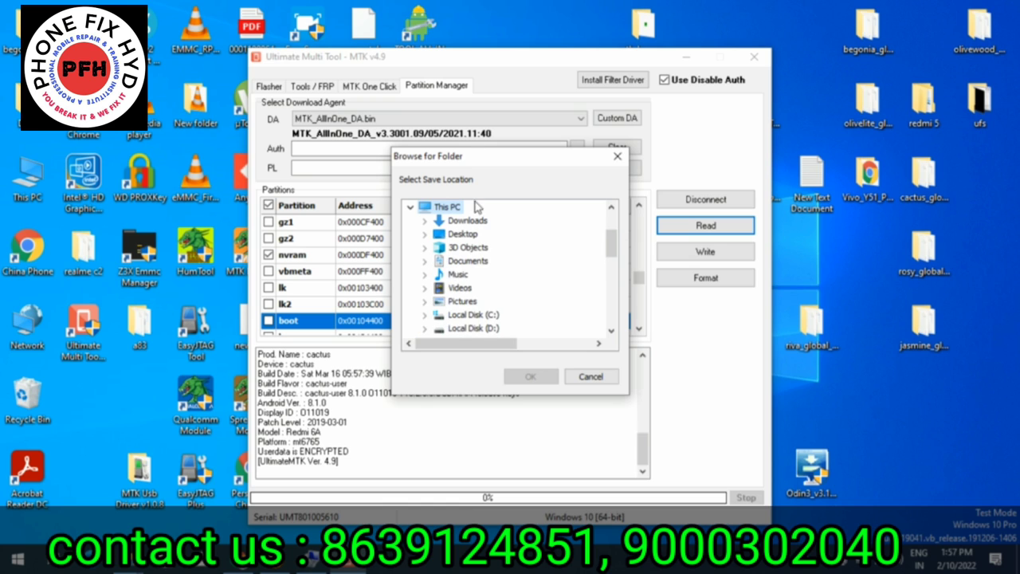
# - Create a desktop folder named redmi6 and place it beside the begonia_gl... folder
pyautogui.click(513, 18)
pyautogui.rightClick(514, 18)
pyautogui.click(589, 170)
pyautogui.click(667, 170)
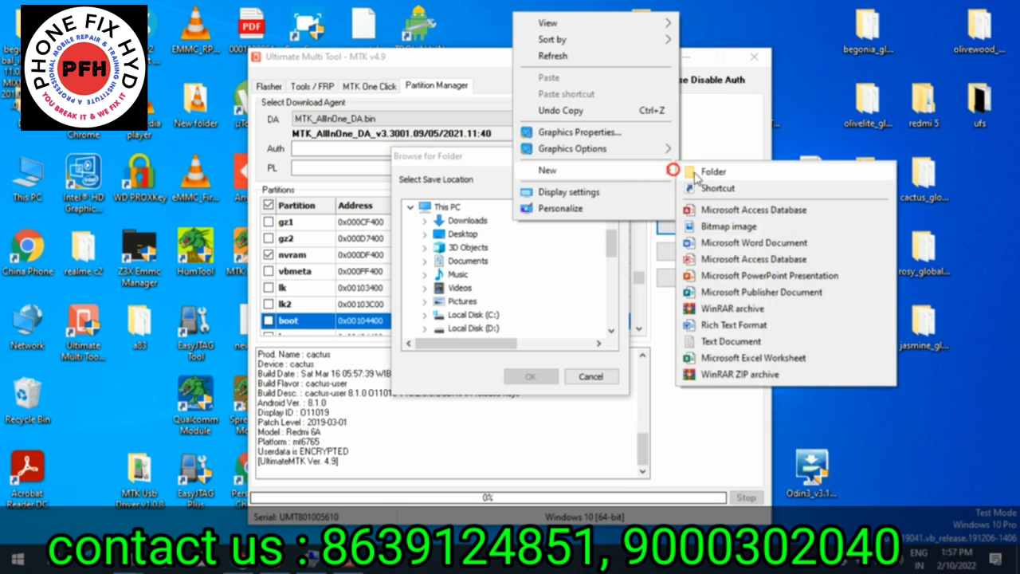
pyautogui.click(713, 171)
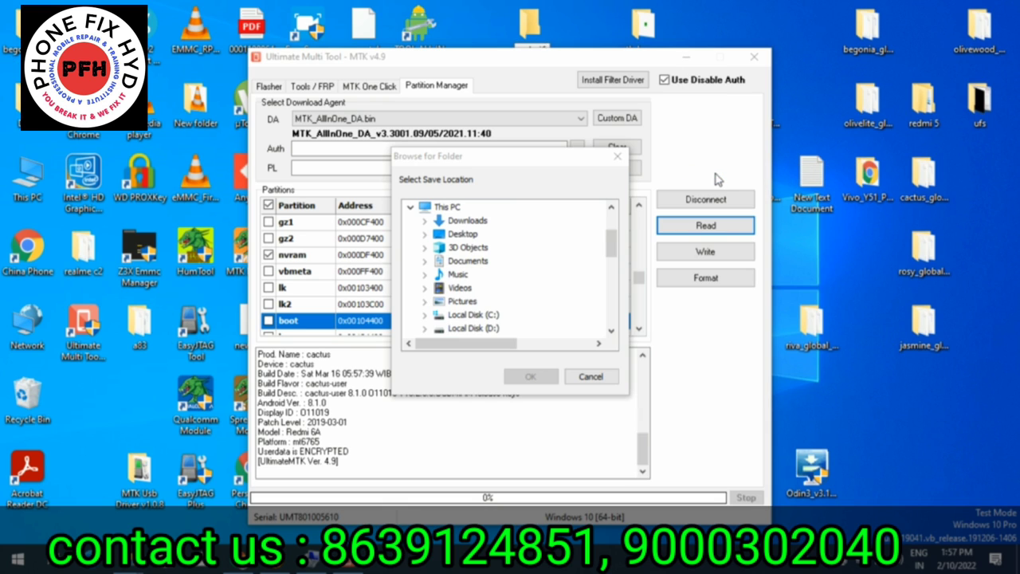
pyautogui.moveTo(519, 19); pyautogui.dragTo(809, 32)
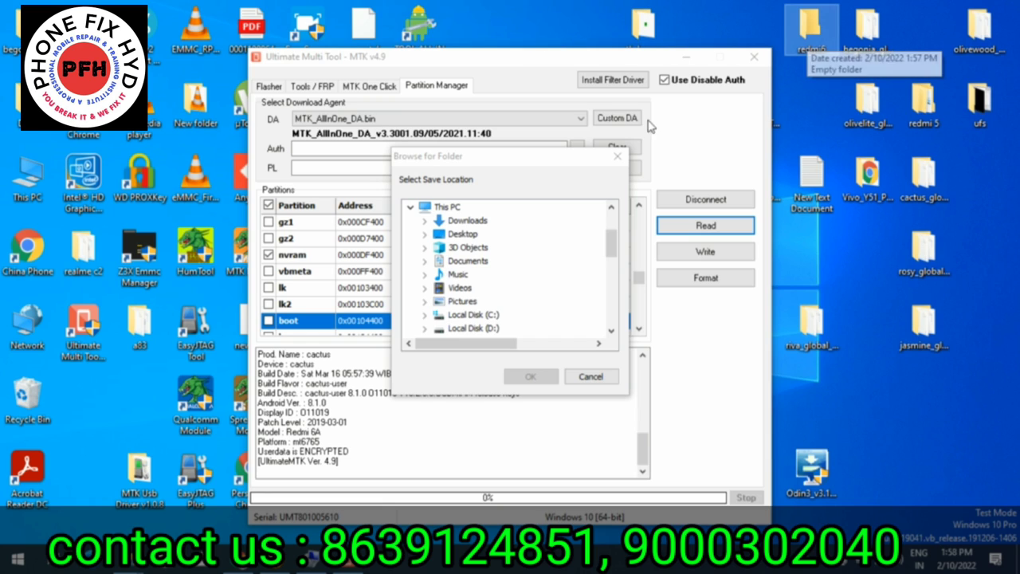
# - Choose the redmi6 folder on the Desktop as save location and run the partition read
pyautogui.click(452, 235)
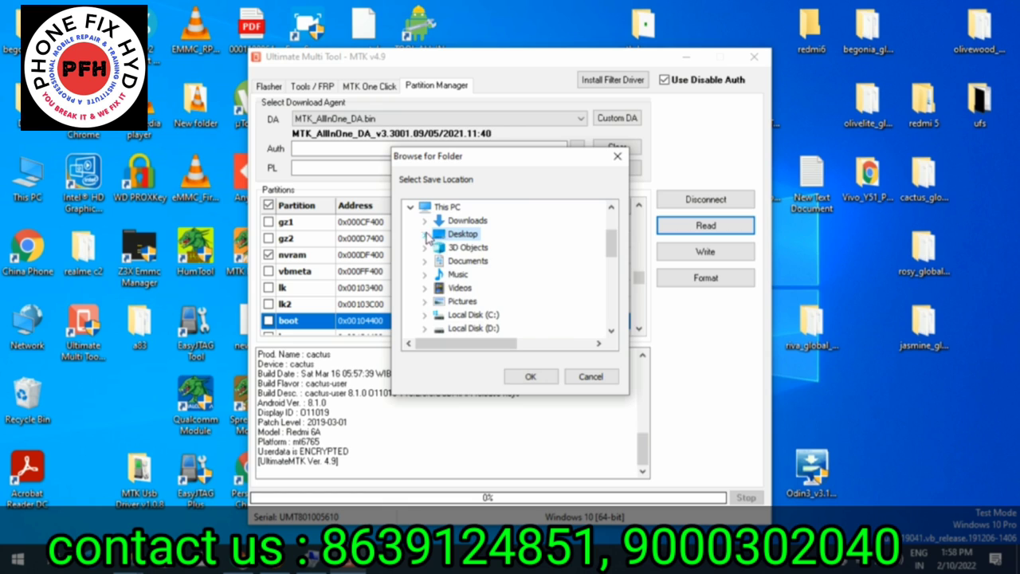
pyautogui.click(425, 234)
pyautogui.scroll(-1, 458, 249)
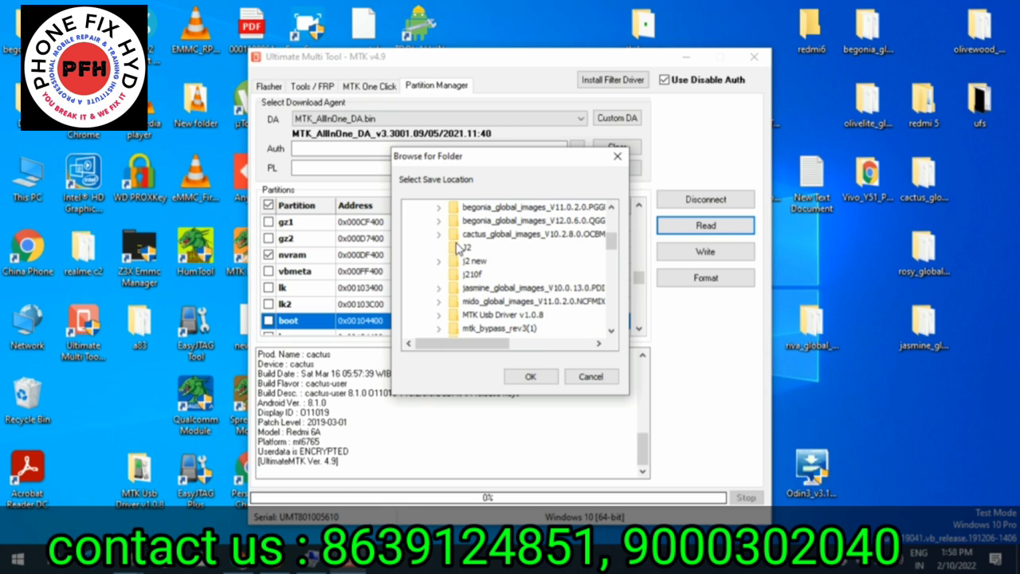
pyautogui.scroll(-2, 458, 248)
pyautogui.scroll(-1, 468, 287)
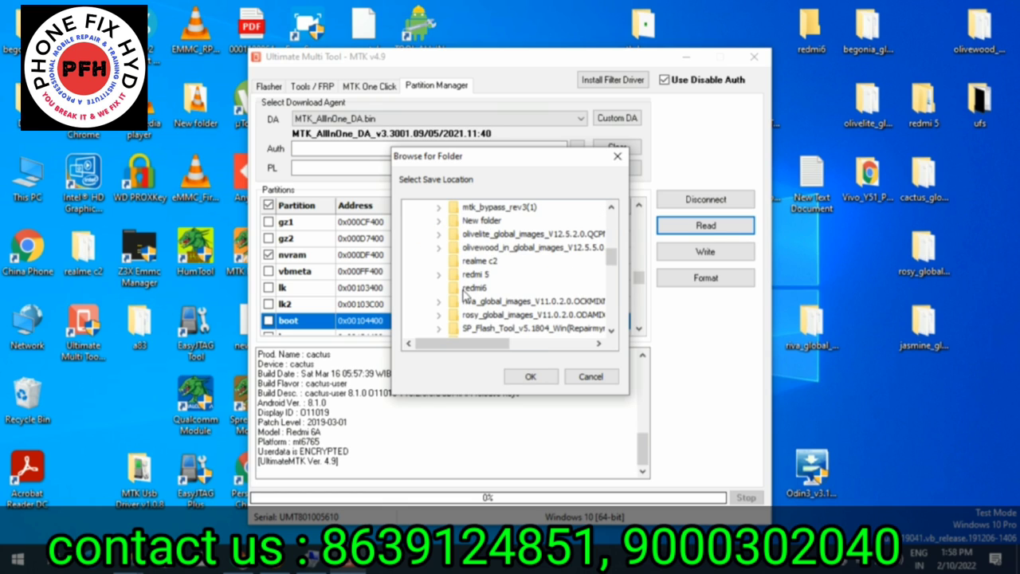
pyautogui.click(471, 288)
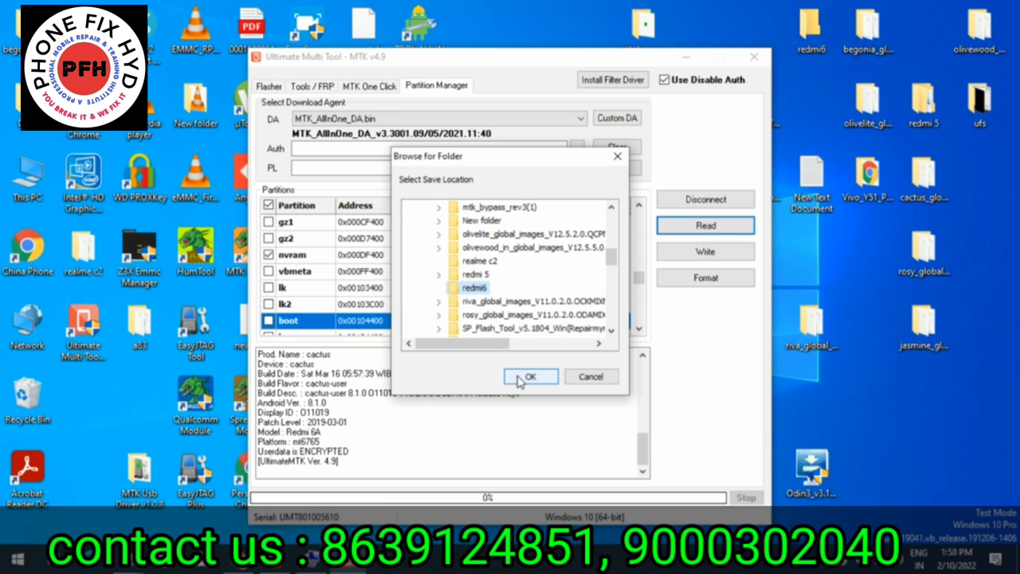
pyautogui.click(520, 380)
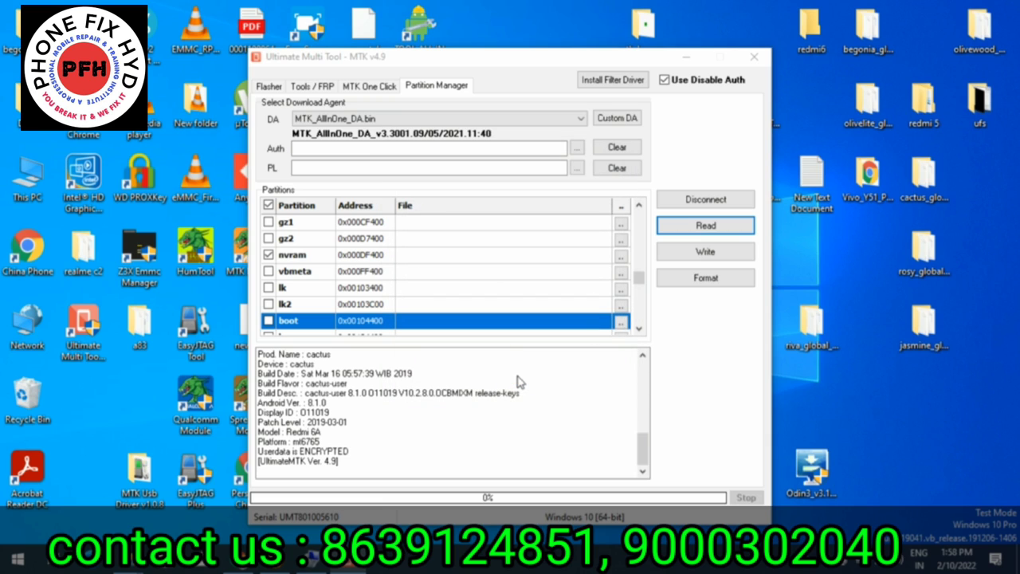
pyautogui.click(519, 382)
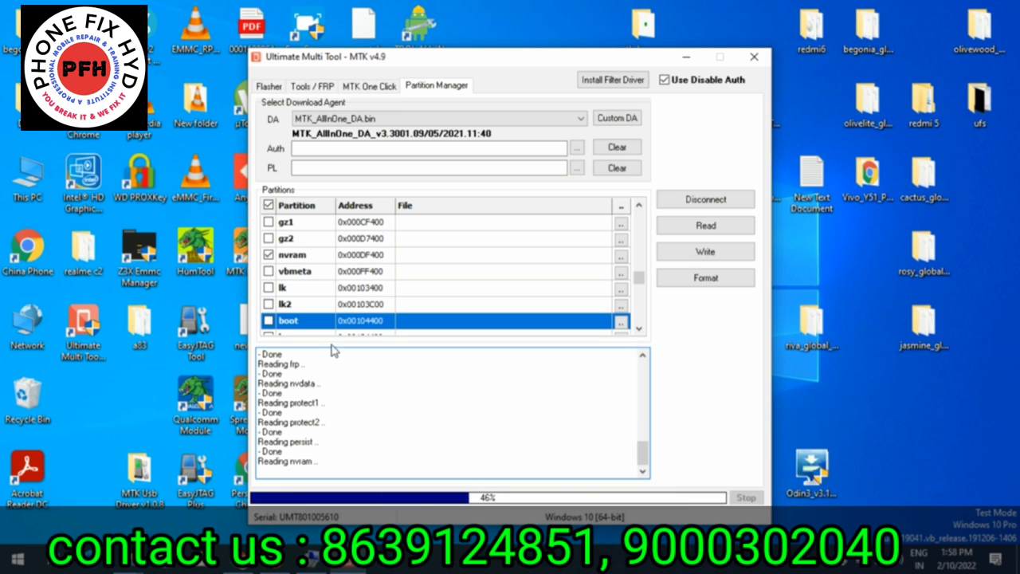
# - Open the redmi6 folder in File Explorer and compare the saved partition images with the read log in Ultimate Multi Tool
pyautogui.click(807, 44)
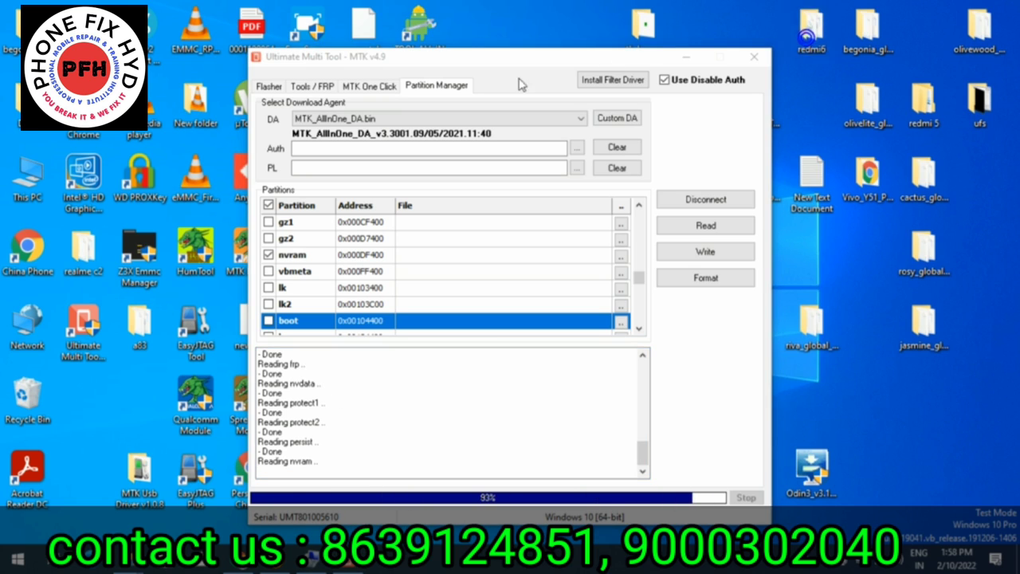
pyautogui.doubleClick(807, 44)
pyautogui.moveTo(512, 27); pyautogui.dragTo(568, 49)
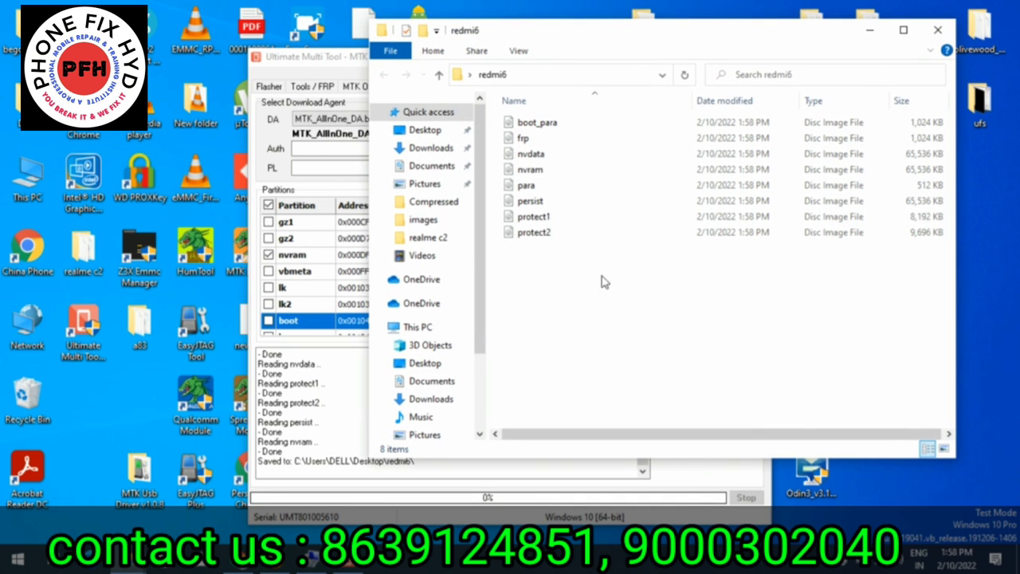
pyautogui.moveTo(564, 275); pyautogui.dragTo(522, 120)
pyautogui.click(555, 293)
pyautogui.click(352, 476)
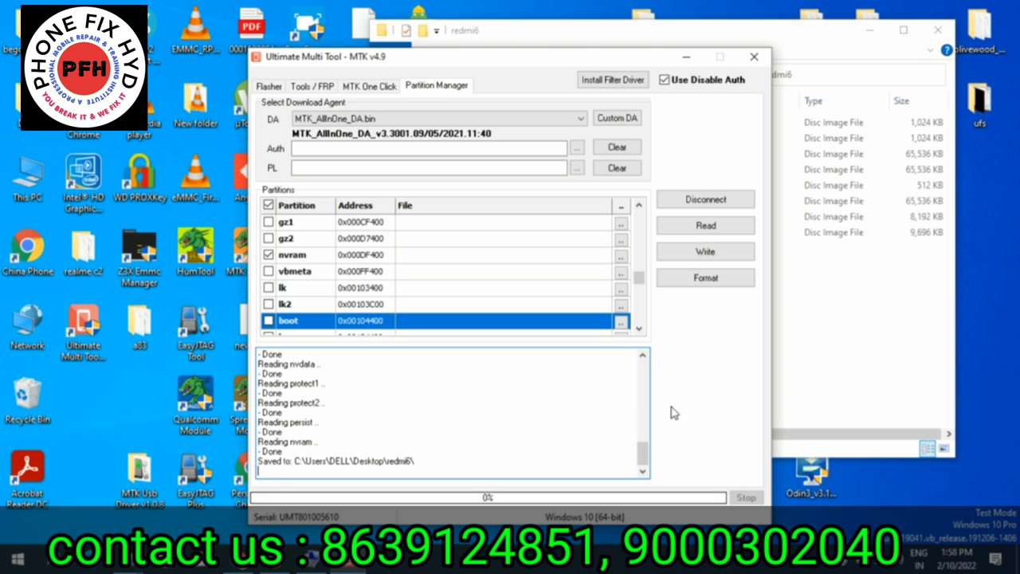
pyautogui.click(801, 304)
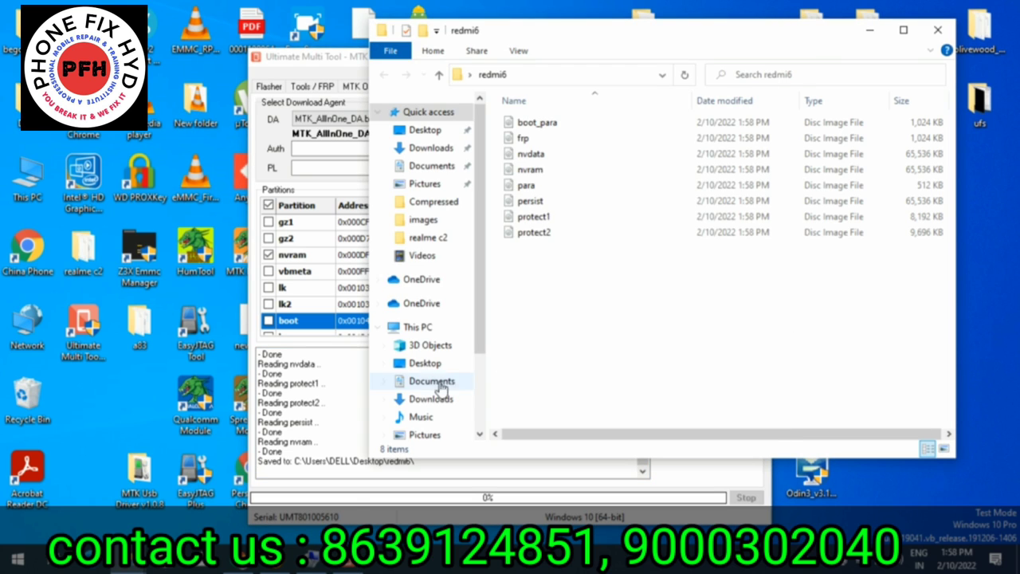
pyautogui.click(348, 499)
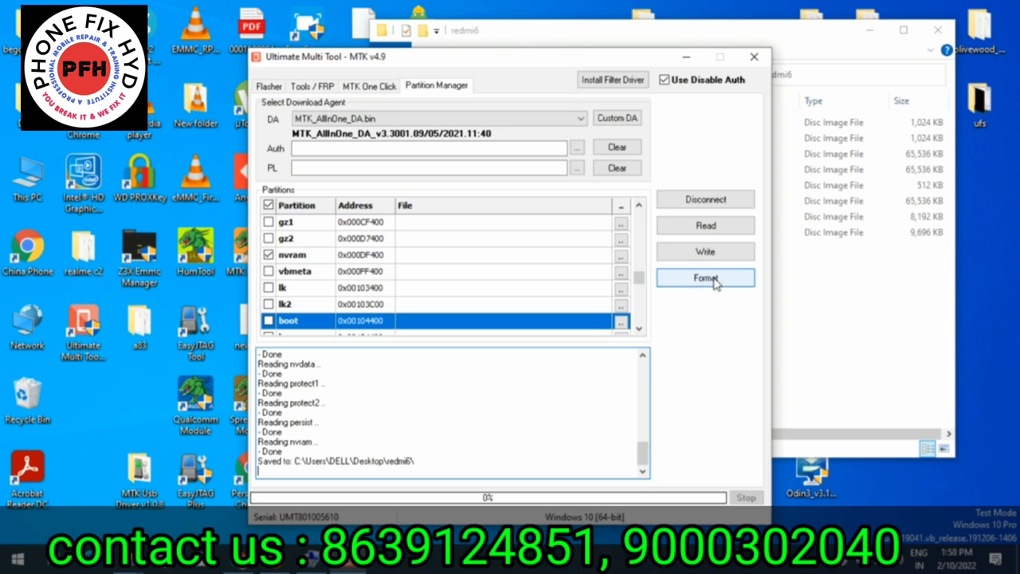
pyautogui.click(848, 335)
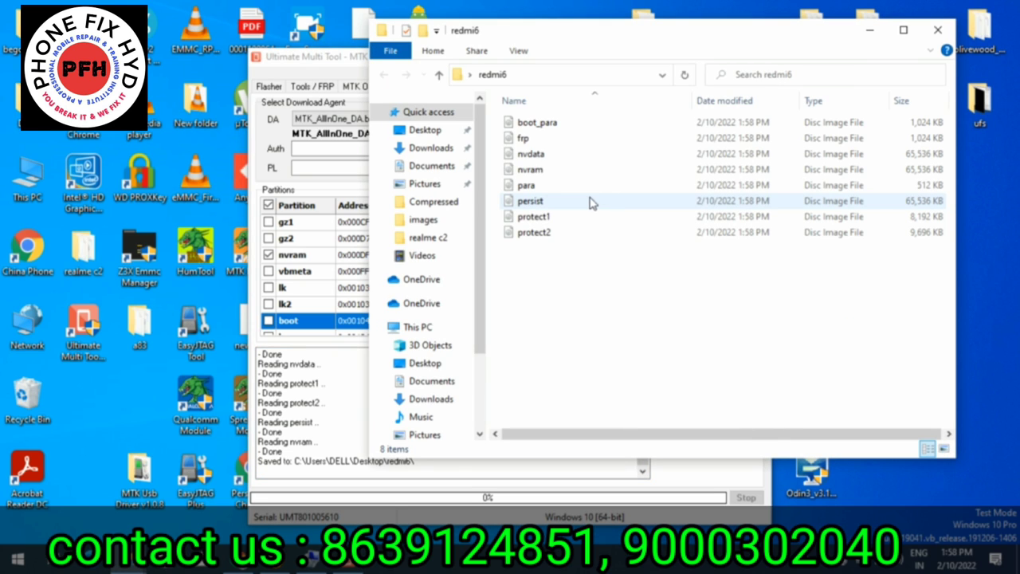
pyautogui.click(387, 508)
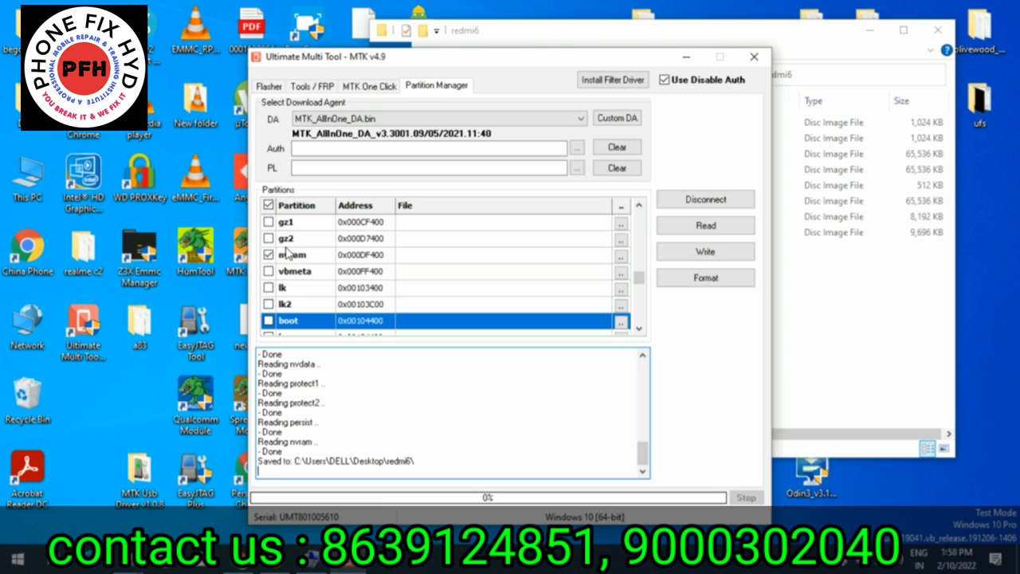
# - Unmark the nvram, boot_para, para, frp and nvdata partitions in the partition list
pyautogui.click(270, 256)
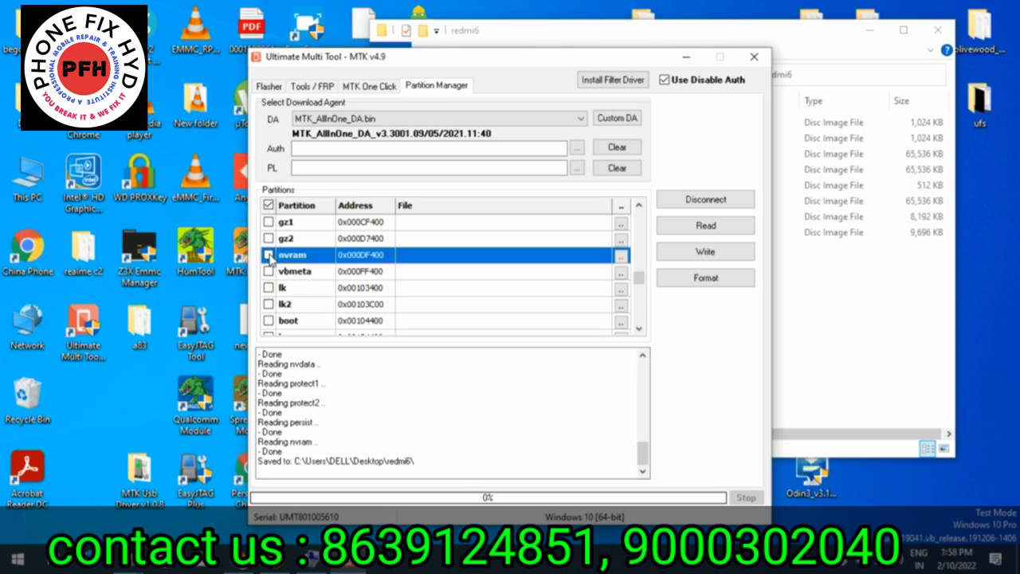
pyautogui.scroll(10, 271, 256)
pyautogui.scroll(5, 268, 222)
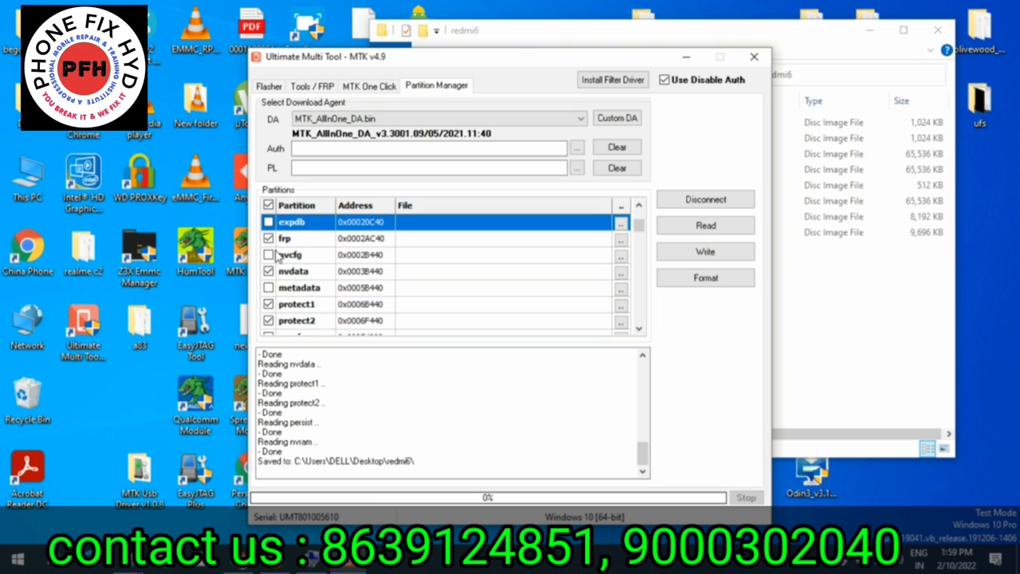
pyautogui.click(269, 222)
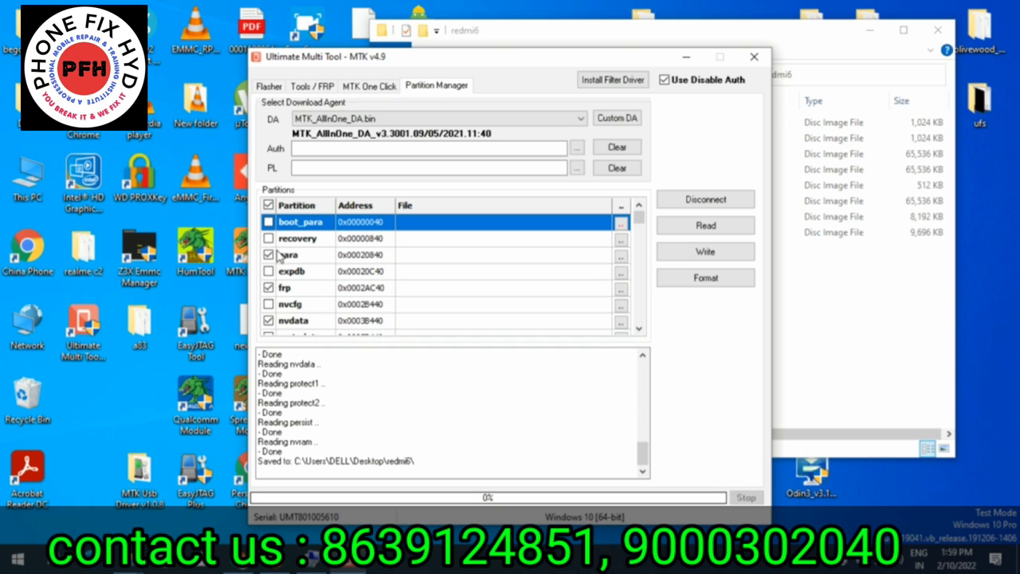
pyautogui.click(269, 254)
pyautogui.click(270, 287)
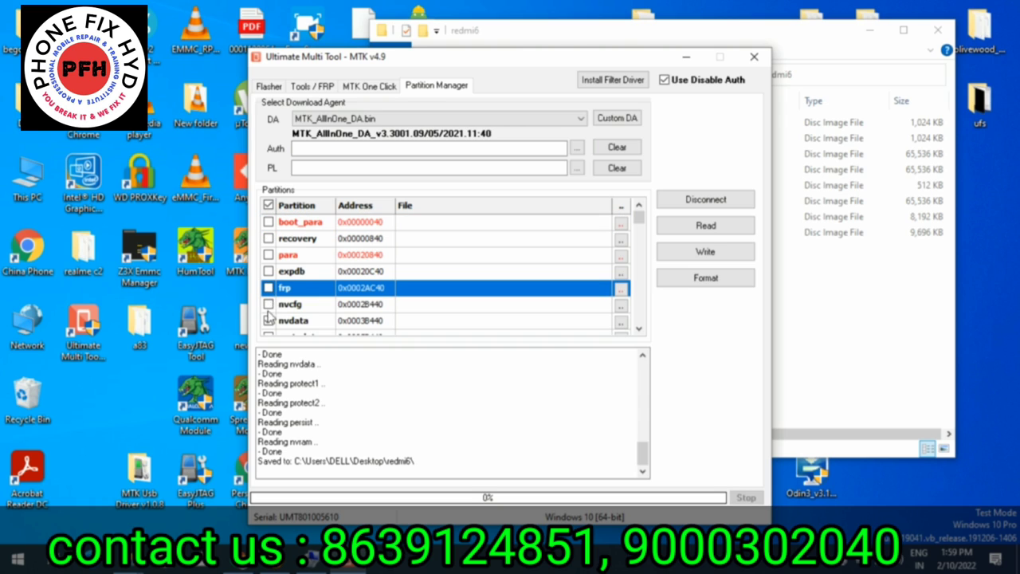
pyautogui.click(269, 321)
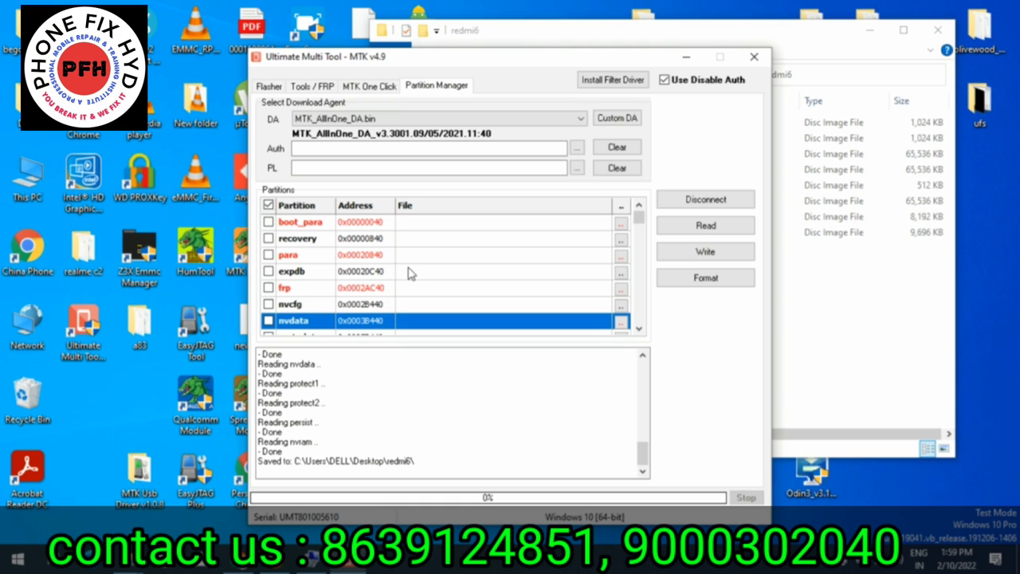
# - Assign the para image from the redmi6 folder on the Desktop to the para partition
pyautogui.click(620, 259)
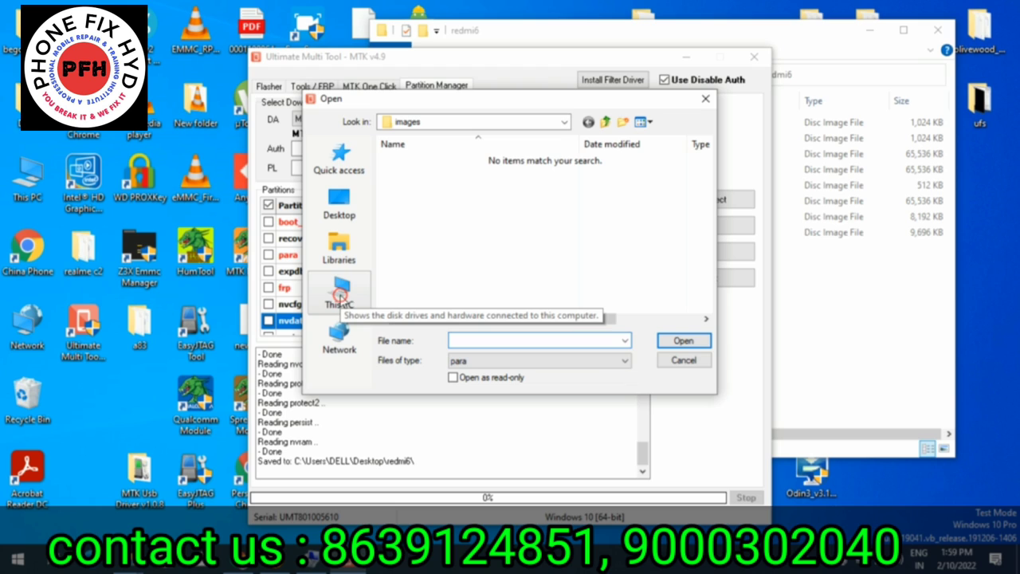
pyautogui.click(340, 295)
pyautogui.scroll(-3, 578, 245)
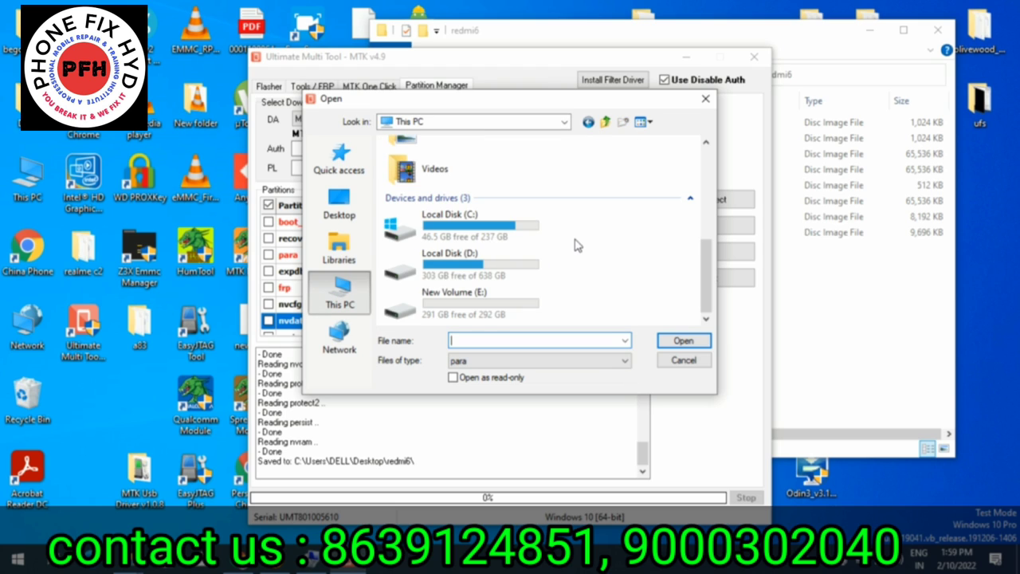
pyautogui.scroll(5, 550, 239)
pyautogui.click(338, 207)
pyautogui.scroll(-10, 480, 224)
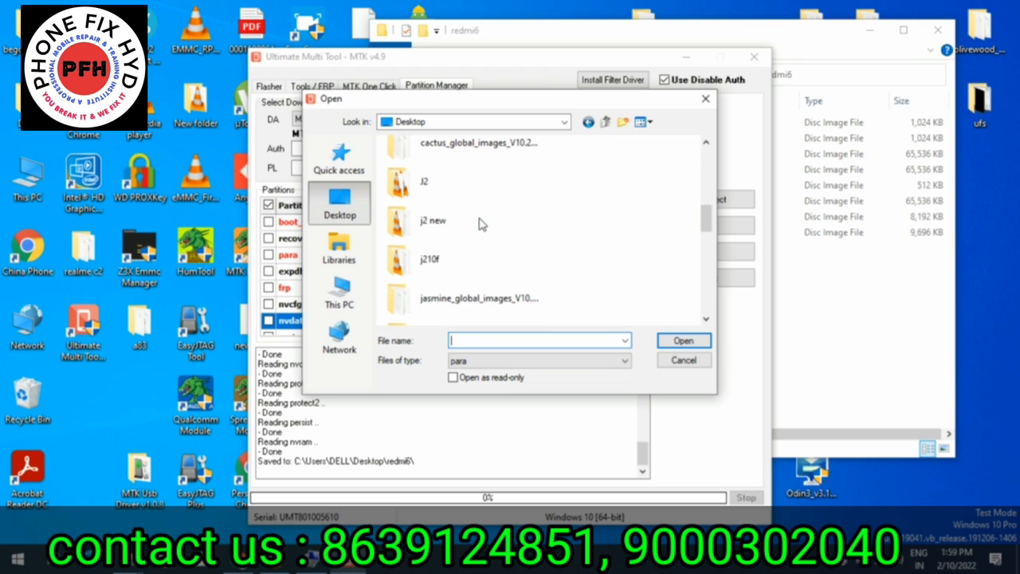
pyautogui.scroll(-5, 470, 227)
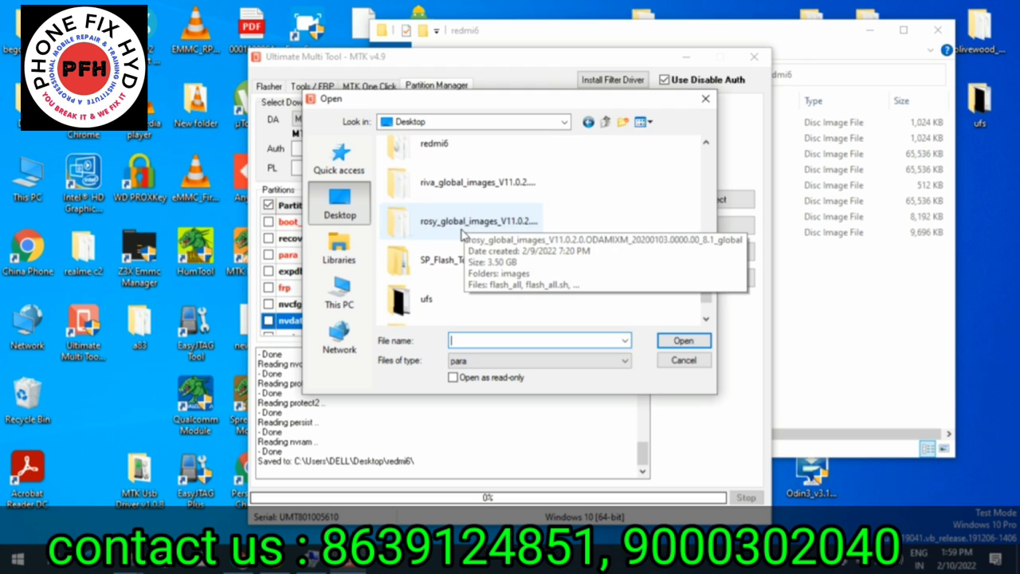
pyautogui.scroll(-2, 462, 232)
pyautogui.scroll(3, 455, 207)
pyautogui.doubleClick(440, 173)
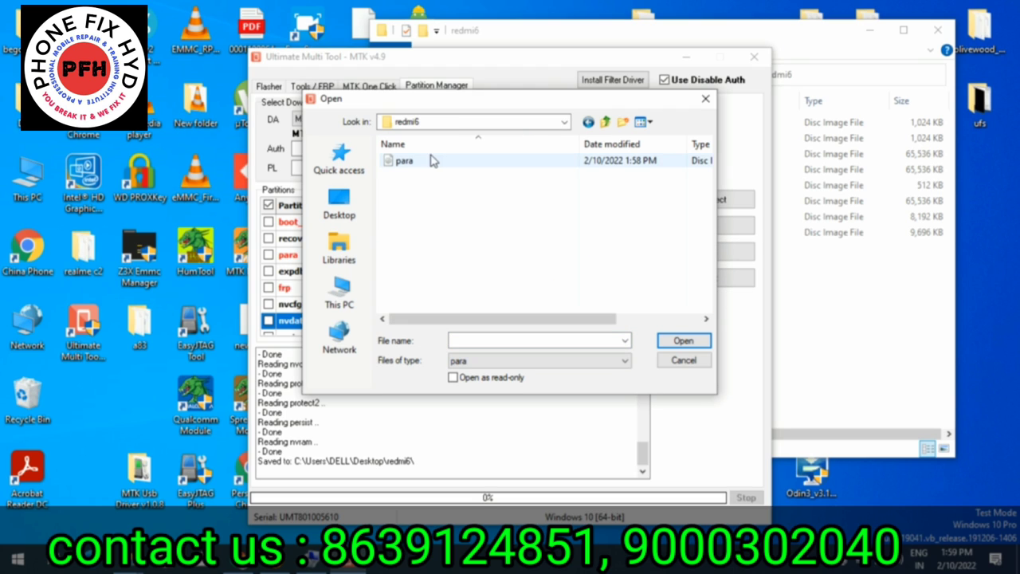
pyautogui.doubleClick(418, 164)
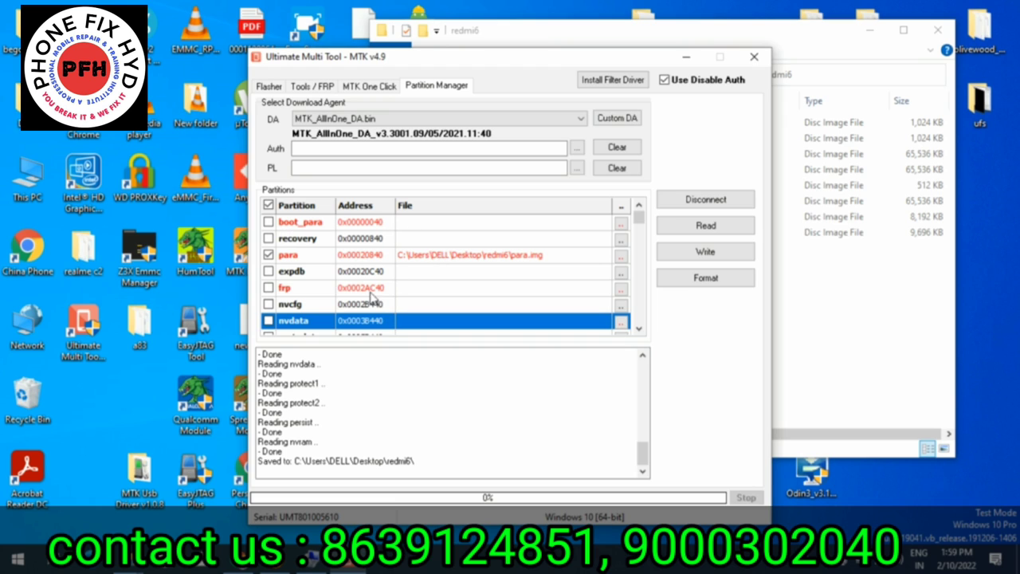
# - Mark nvdata and frp, and assign the matching redmi6 backup images to nvdata, frp and boot_para
pyautogui.click(268, 322)
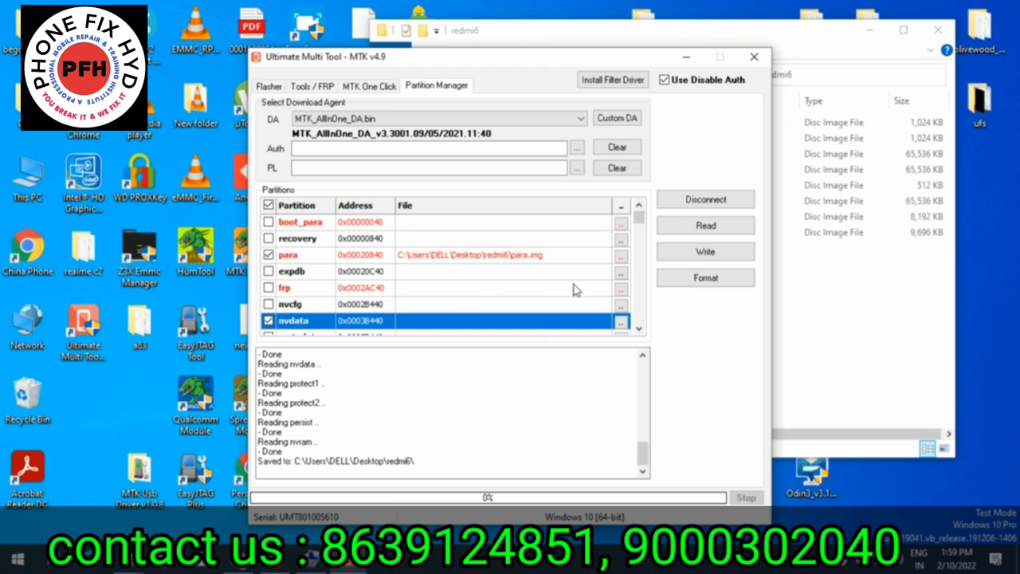
pyautogui.click(620, 322)
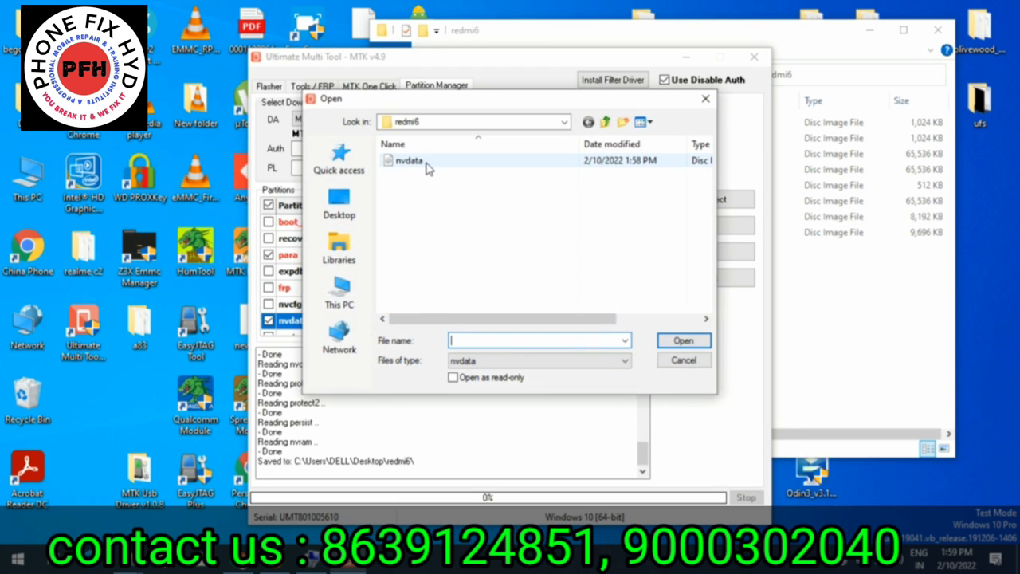
pyautogui.doubleClick(423, 161)
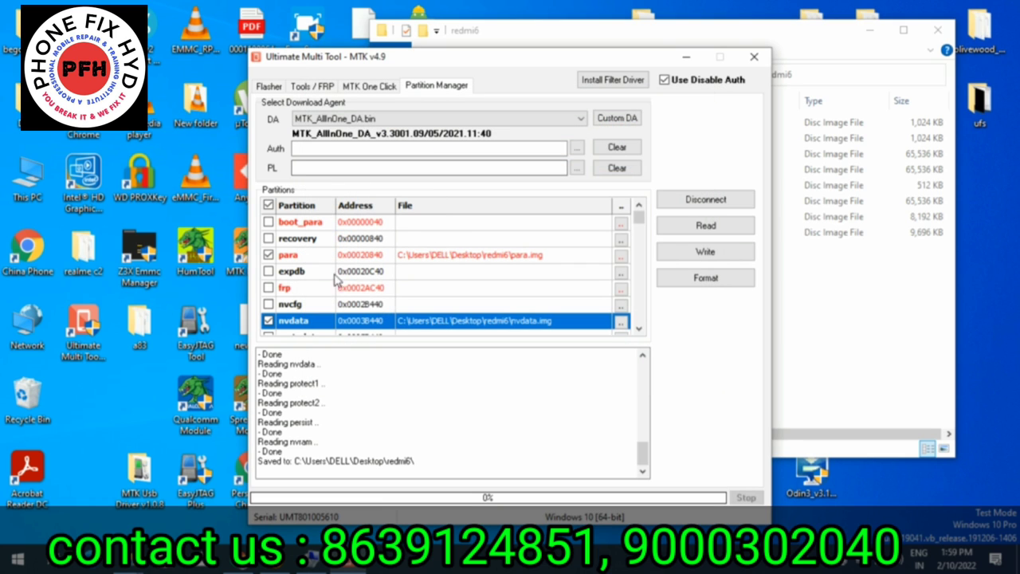
pyautogui.click(268, 288)
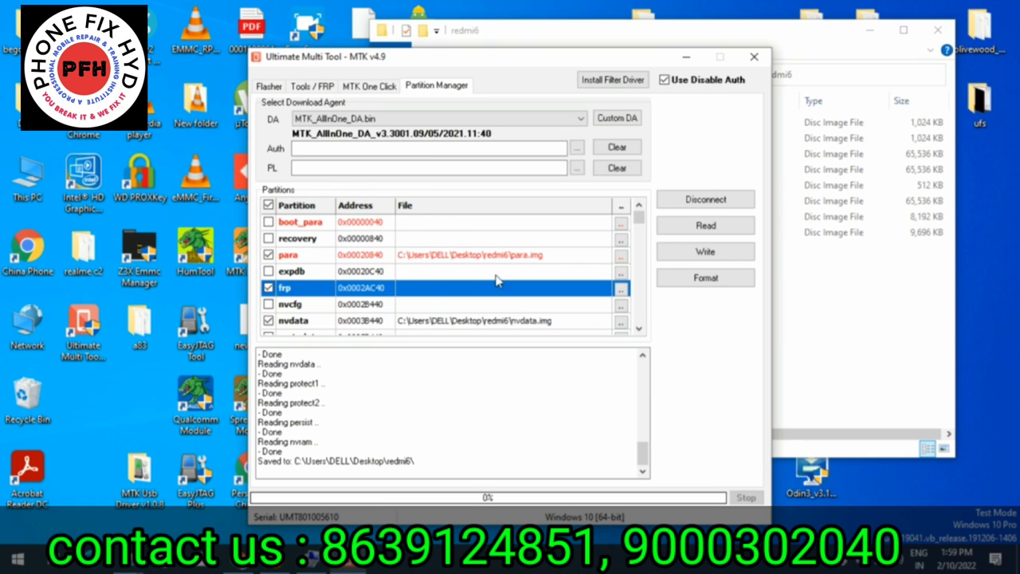
pyautogui.click(620, 288)
pyautogui.doubleClick(411, 164)
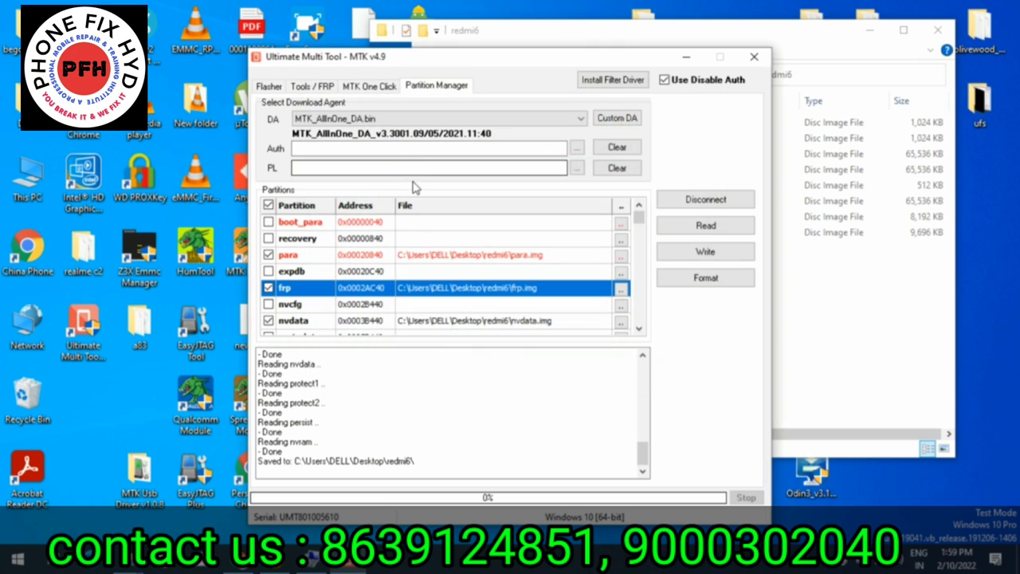
pyautogui.click(620, 223)
pyautogui.doubleClick(434, 167)
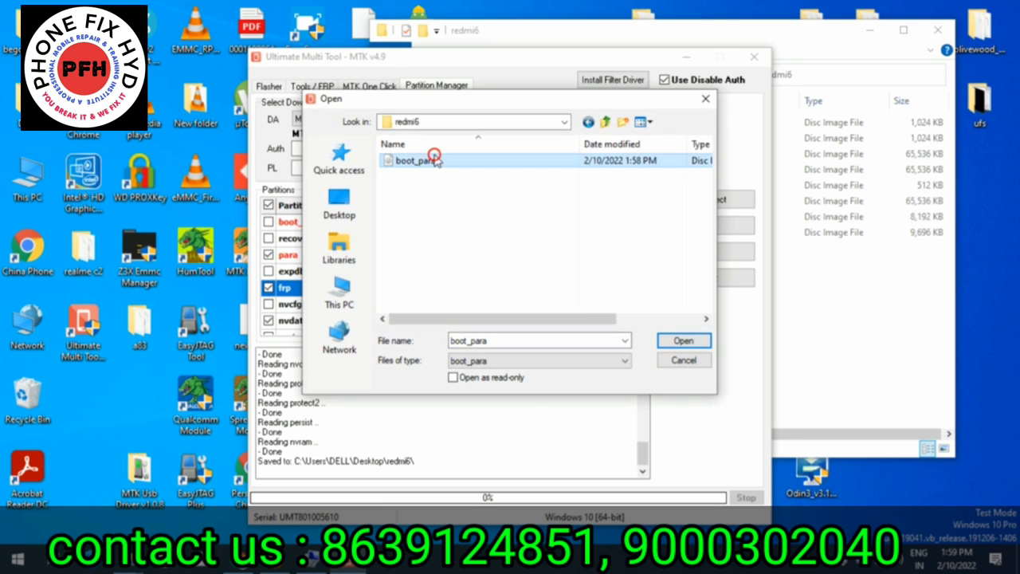
# - Assign the protect1 and protect2 images from the redmi6 folder to their partitions
pyautogui.scroll(-8, 454, 283)
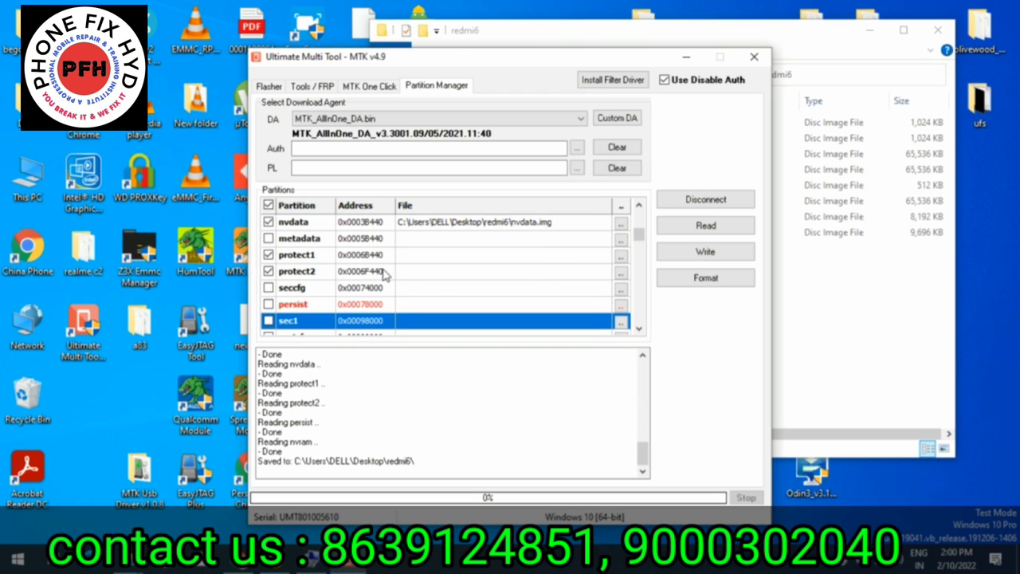
pyautogui.click(621, 255)
pyautogui.doubleClick(411, 164)
pyautogui.click(621, 272)
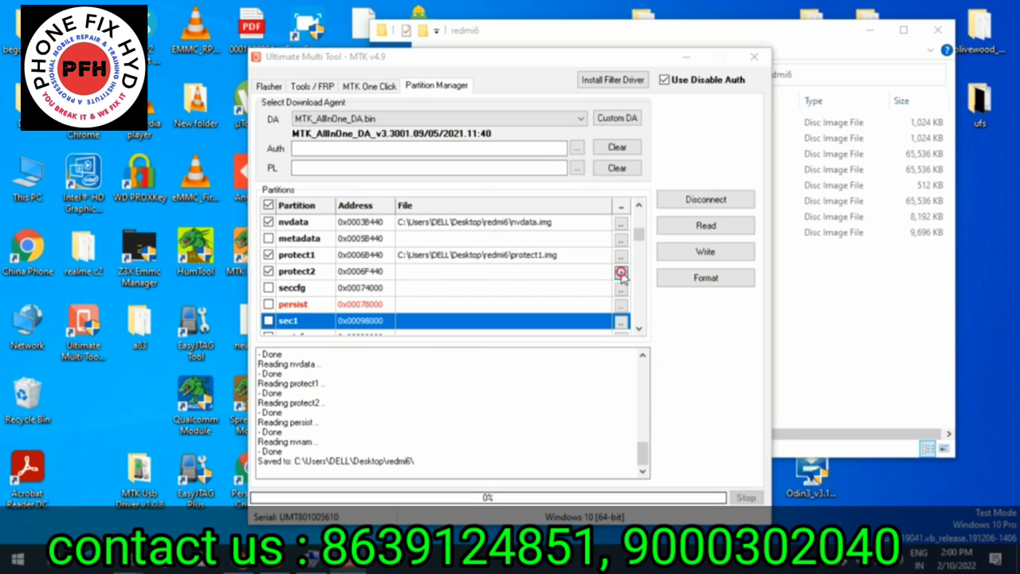
pyautogui.click(426, 166)
pyautogui.doubleClick(427, 166)
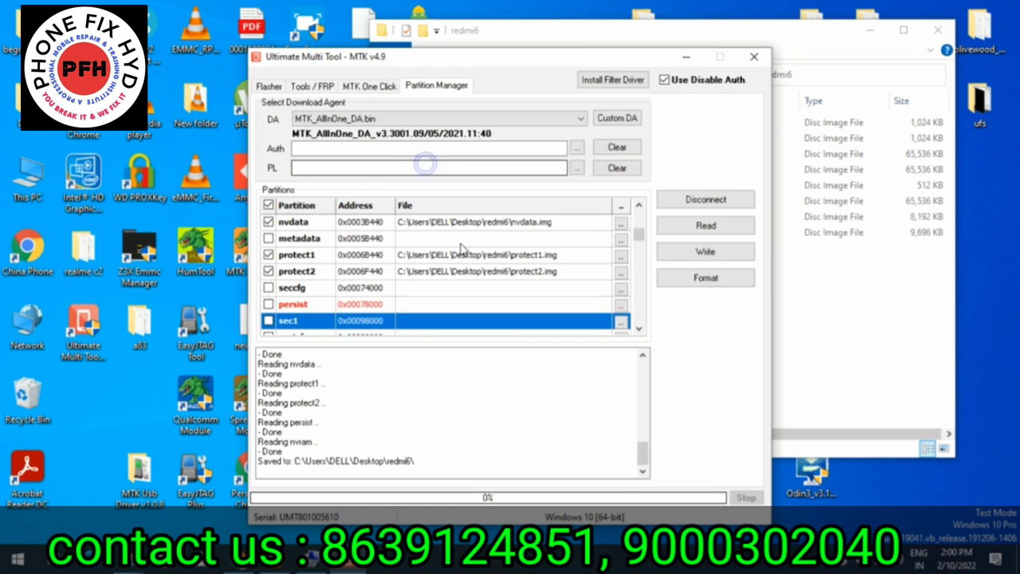
# - Assign the persist and nvram images from redmi6 to their partitions and write all marked partitions to the phone
pyautogui.scroll(-4, 401, 299)
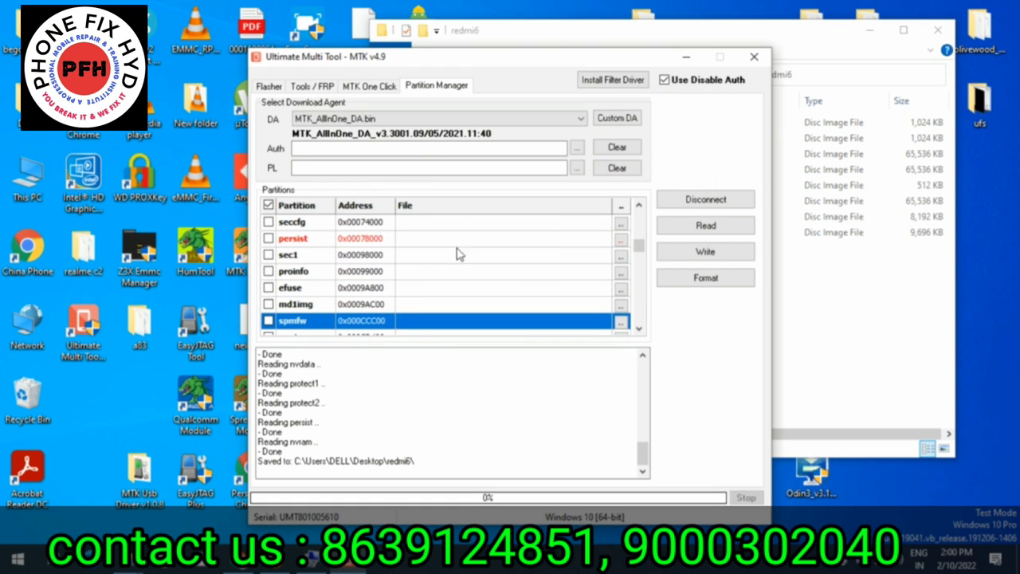
pyautogui.click(621, 238)
pyautogui.click(410, 161)
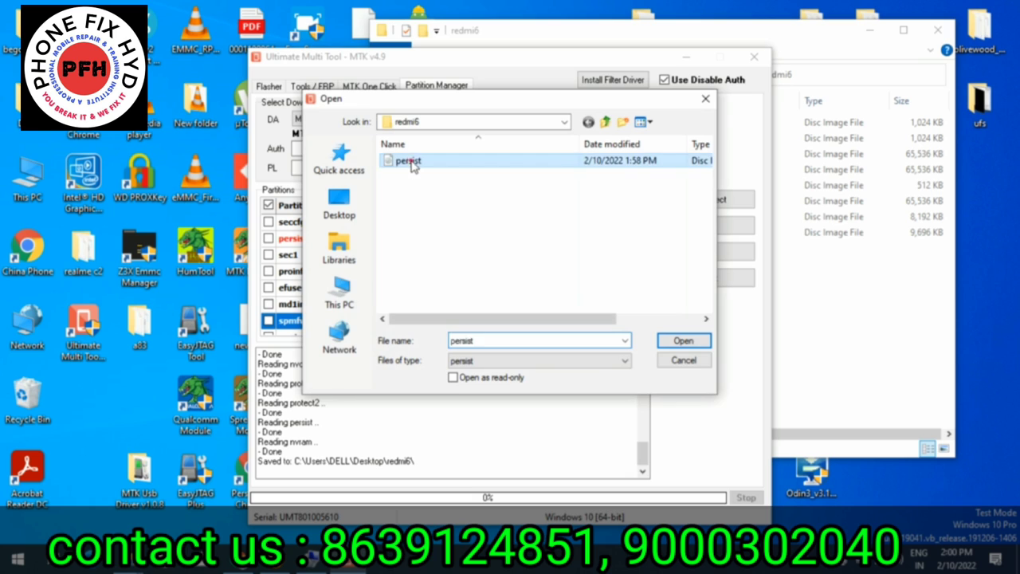
pyautogui.doubleClick(410, 161)
pyautogui.scroll(-4, 451, 298)
pyautogui.scroll(-4, 406, 289)
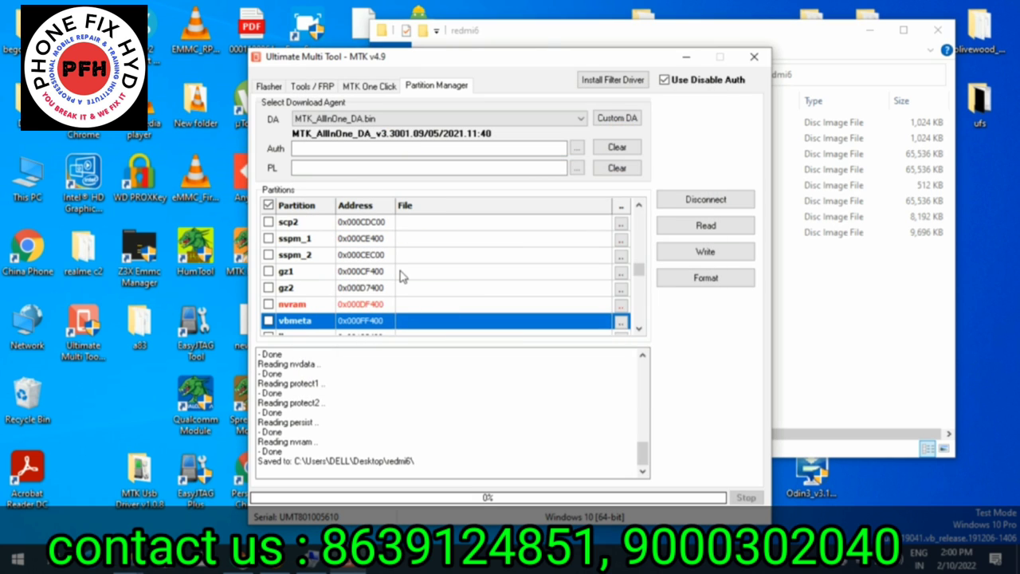
pyautogui.click(620, 305)
pyautogui.click(428, 162)
pyautogui.doubleClick(428, 162)
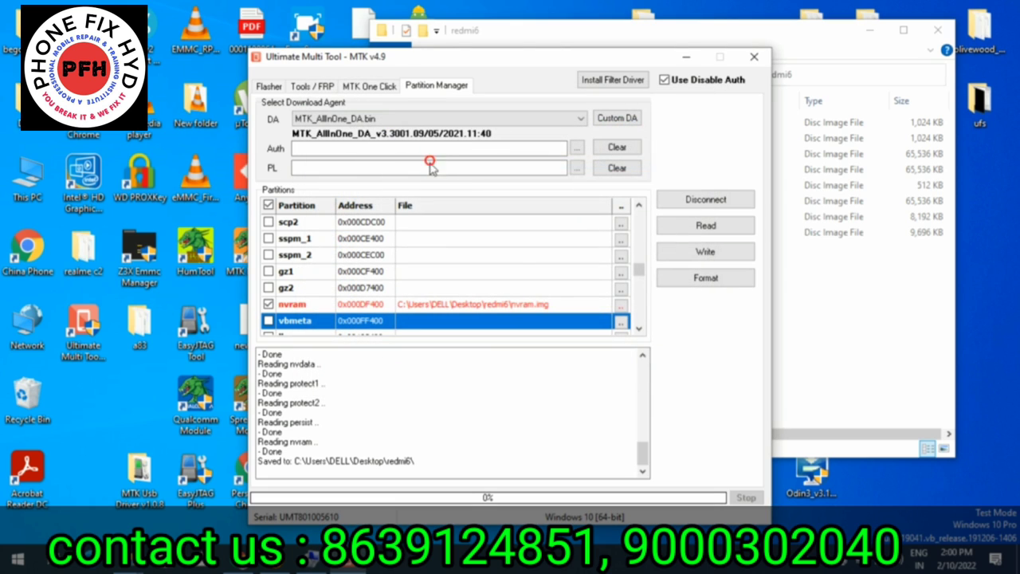
pyautogui.click(691, 261)
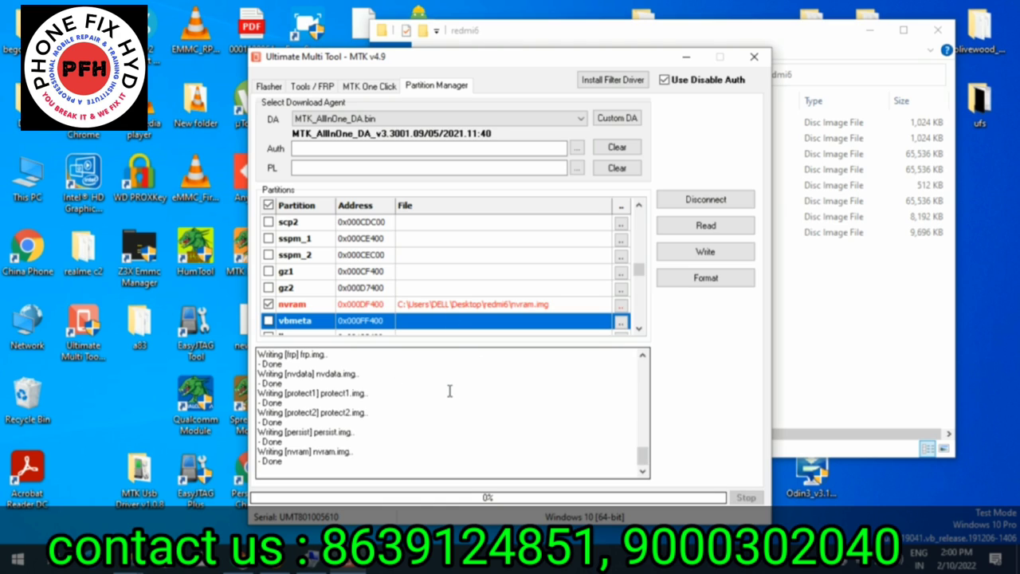
# - Examine the RPMB operations offered in MTK One Click, keeping Read RPMB selected
pyautogui.click(367, 89)
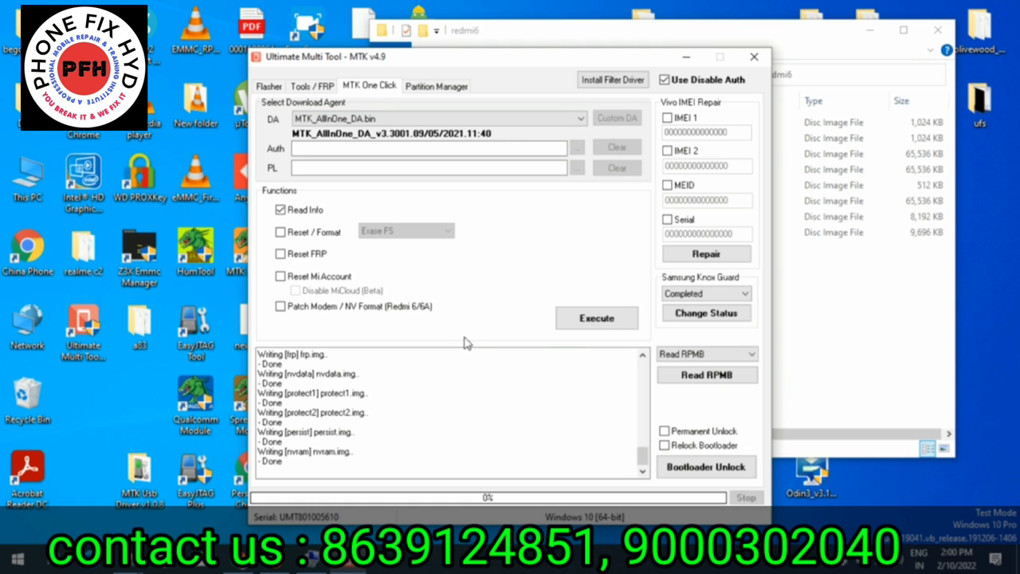
pyautogui.click(683, 355)
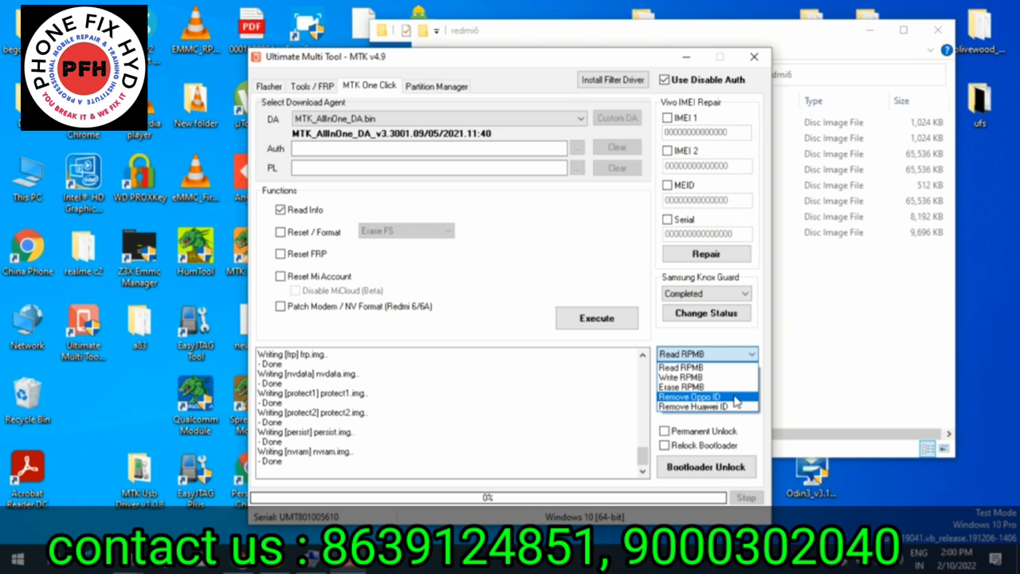
pyautogui.click(643, 348)
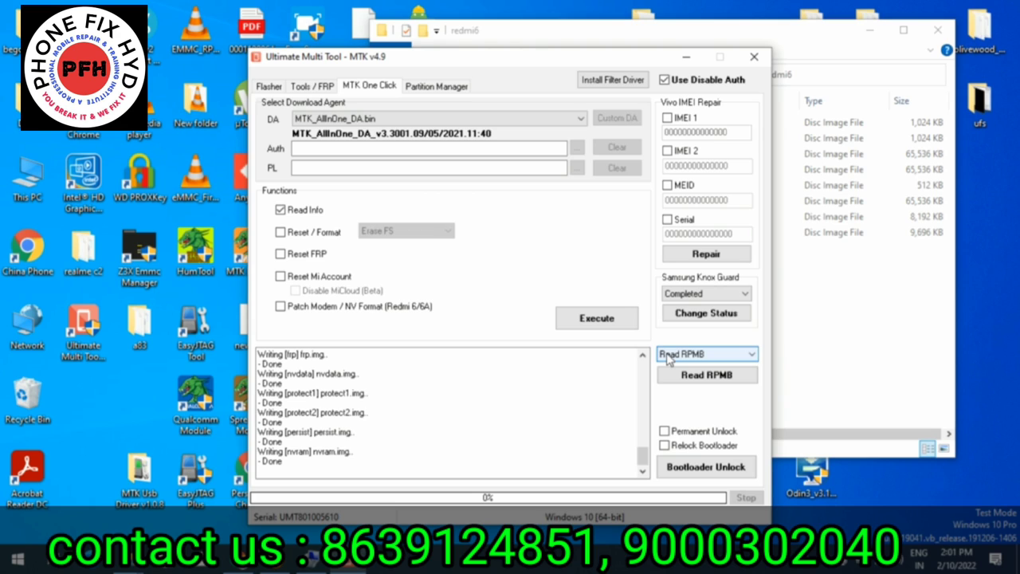
pyautogui.click(668, 356)
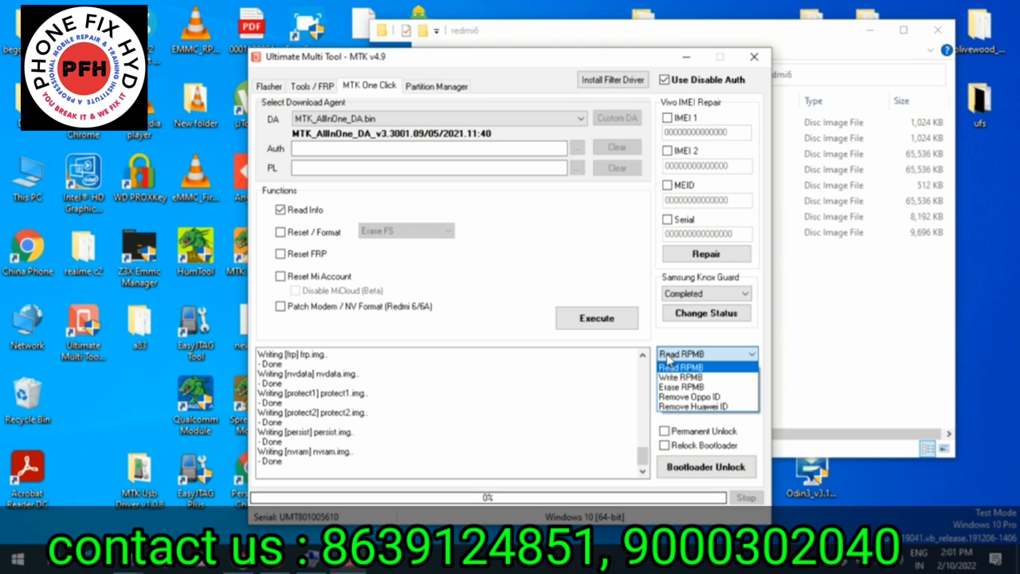
pyautogui.click(668, 357)
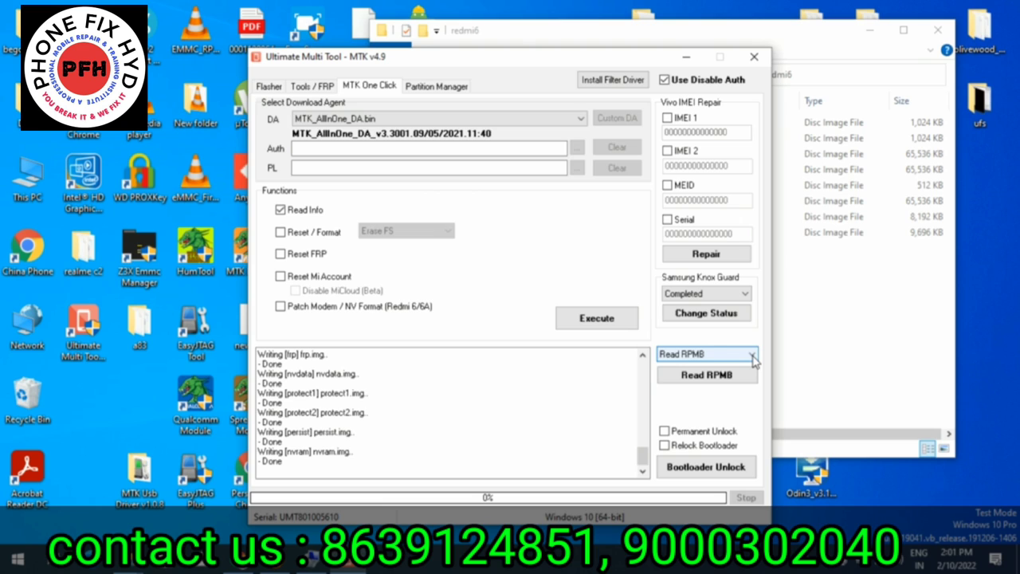
pyautogui.click(692, 356)
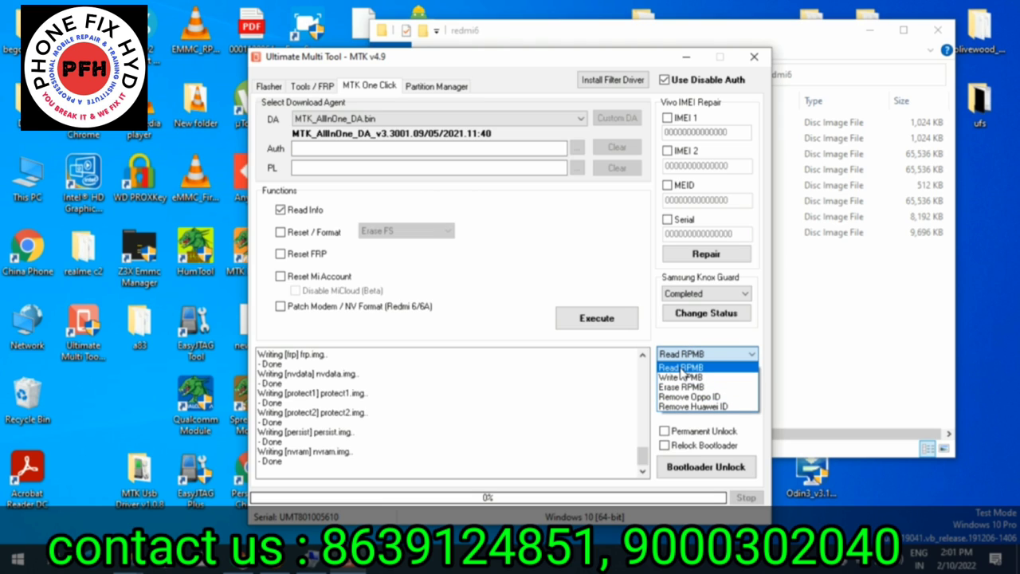
pyautogui.click(682, 367)
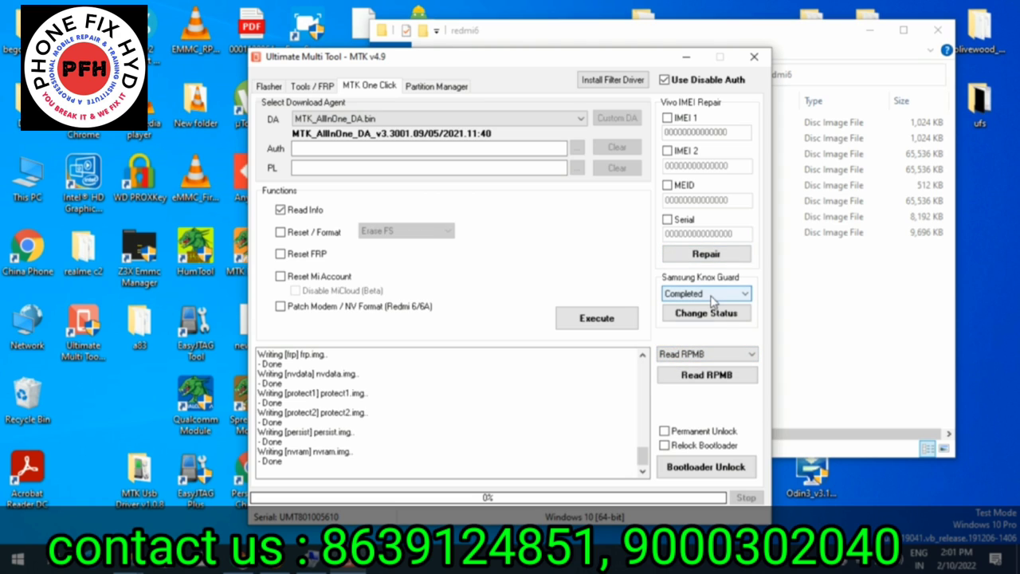
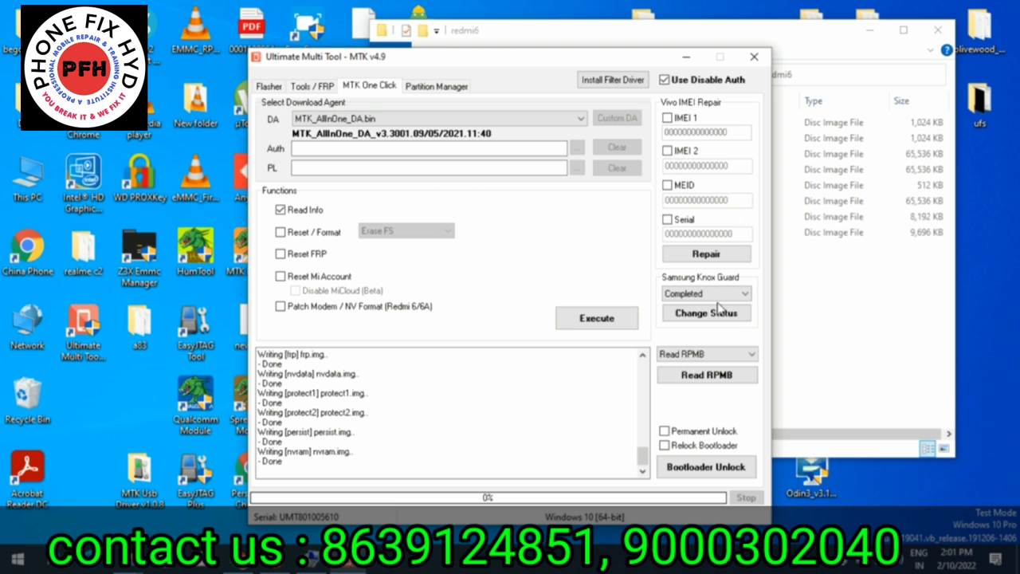
# - Review the Tools / FRP and Flasher functions, and look through the Partition Manager list again
pyautogui.click(313, 87)
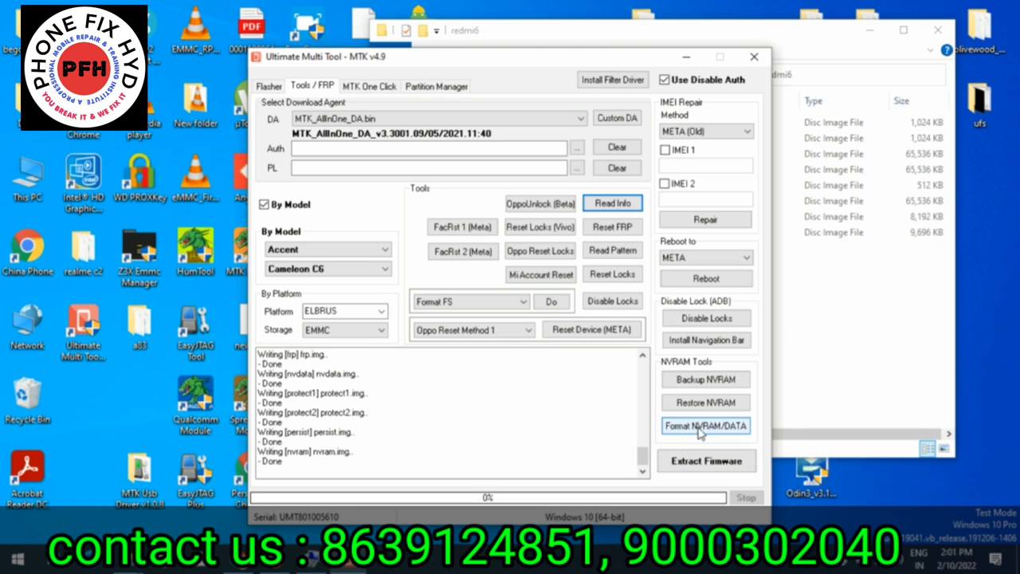
pyautogui.click(416, 87)
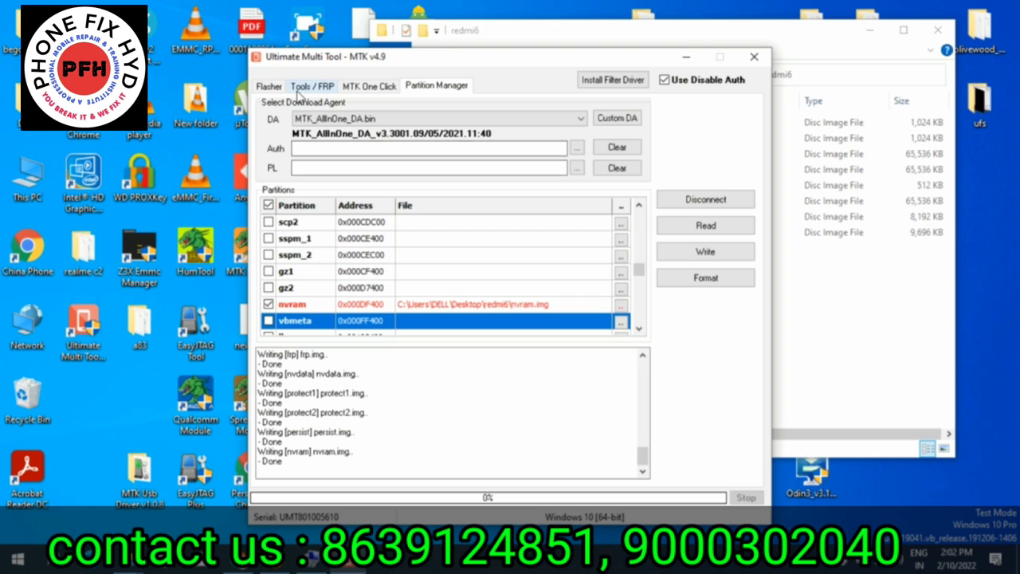
pyautogui.click(301, 88)
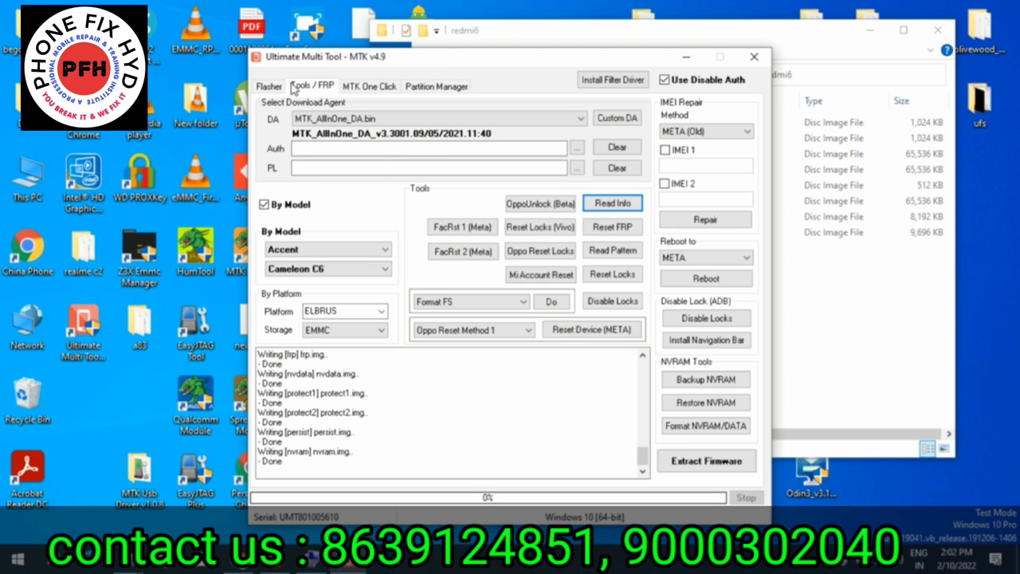
pyautogui.click(269, 85)
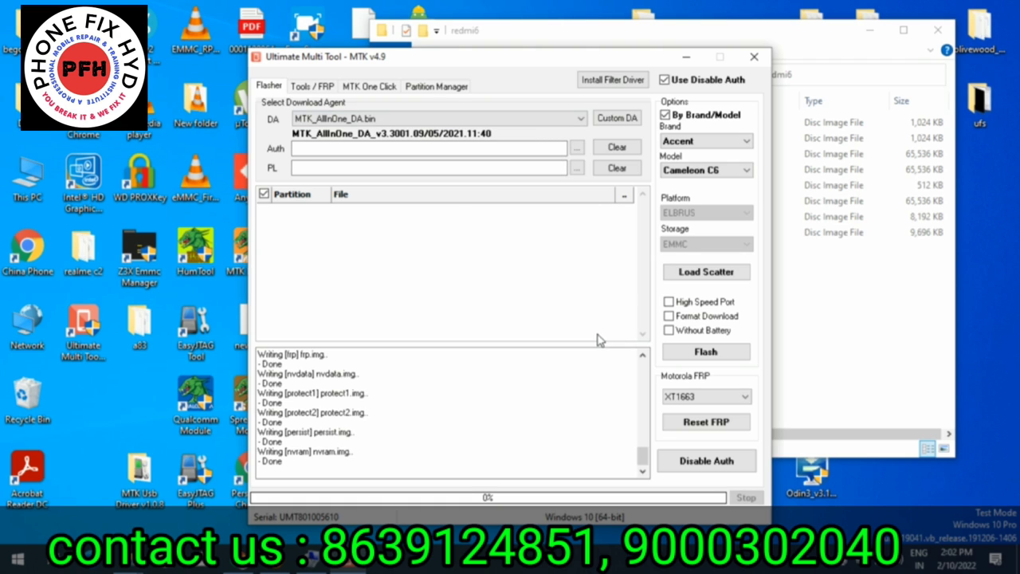
pyautogui.click(434, 88)
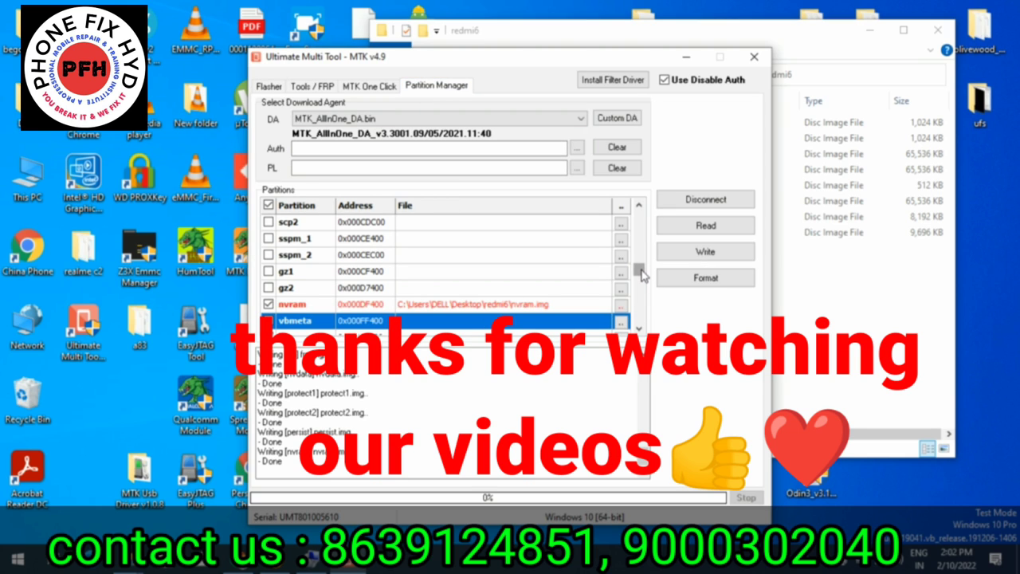
pyautogui.moveTo(643, 274); pyautogui.dragTo(644, 296)
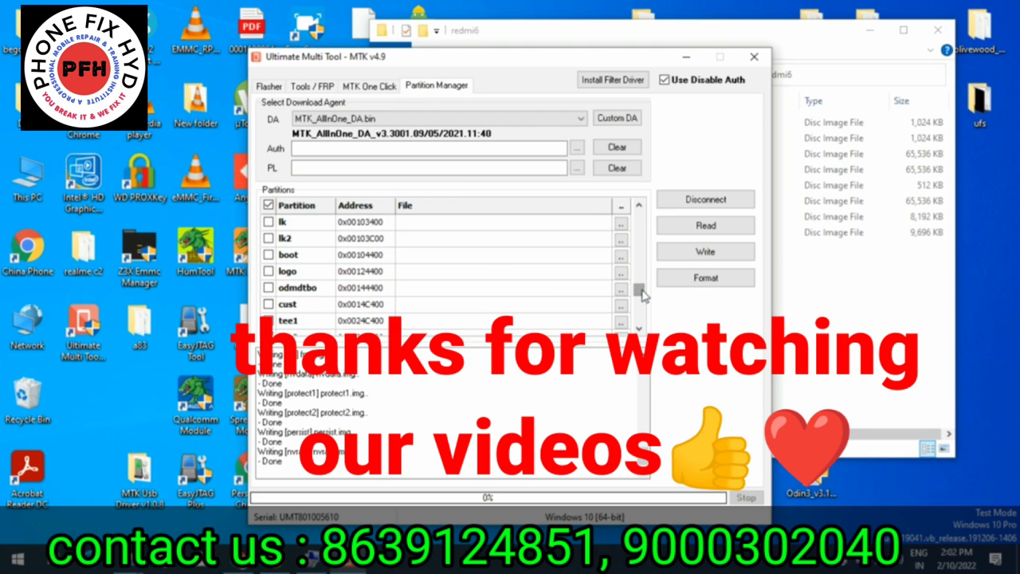